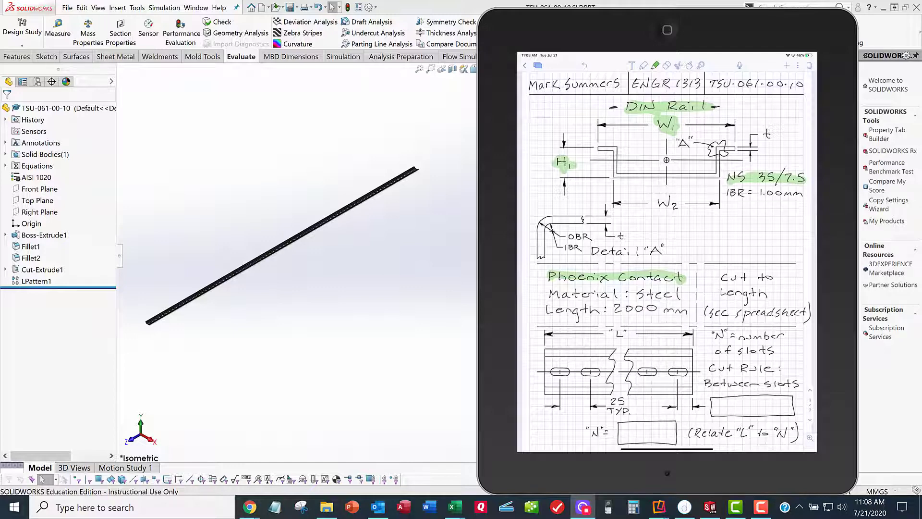
- Highlight the steel material, 2000 mm length, "N"= box and (Relate "L" to "N") notes on the DIN rail sheet
left_click_drag(550, 295, 677, 295)
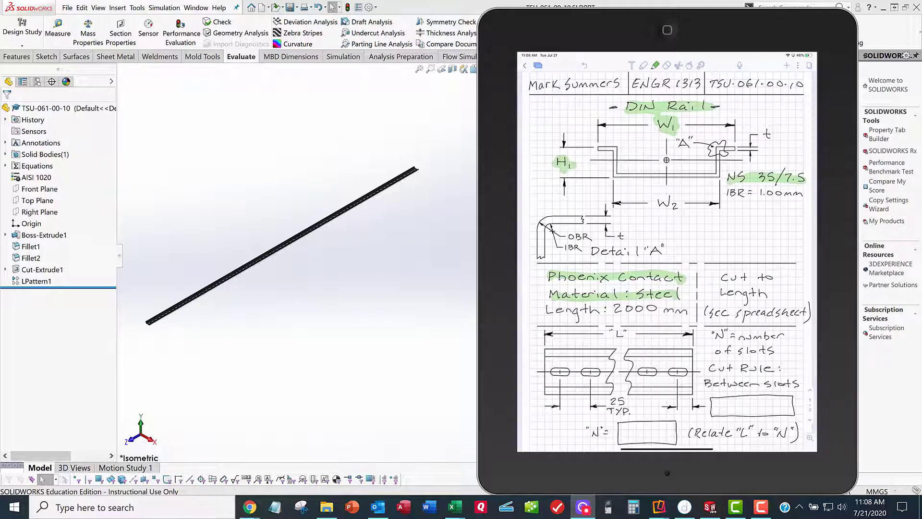
left_click_drag(549, 309, 687, 309)
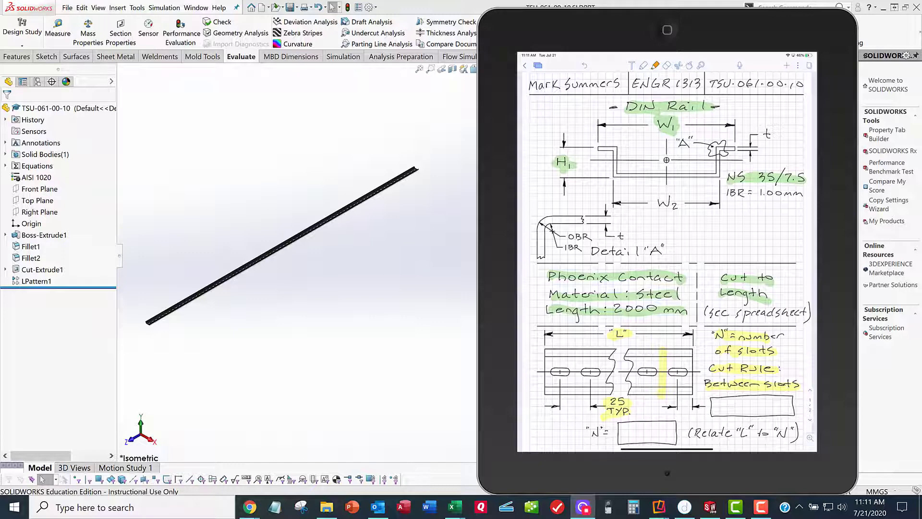
mouse_move(593, 426)
left_mouse_down()
mouse_move(602, 430)
mouse_move(590, 438)
mouse_move(672, 428)
mouse_move(671, 441)
left_mouse_up()
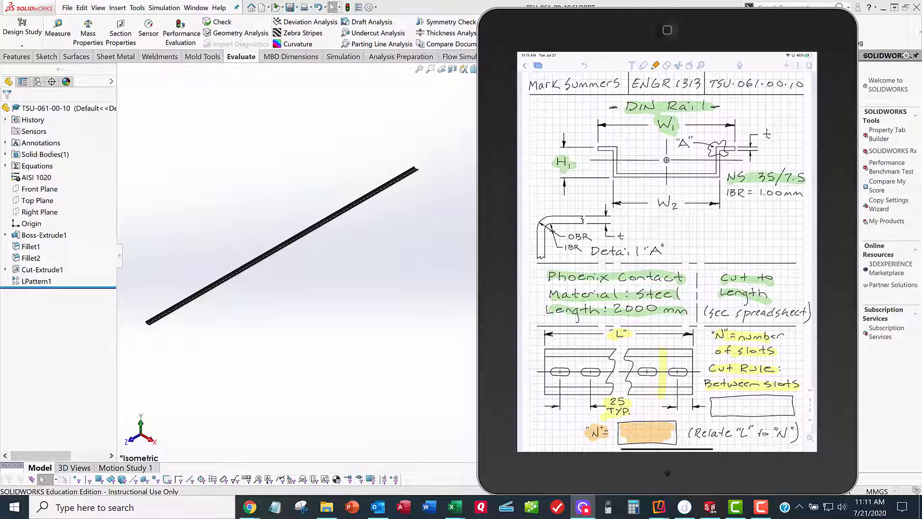
left_click_drag(695, 434, 787, 434)
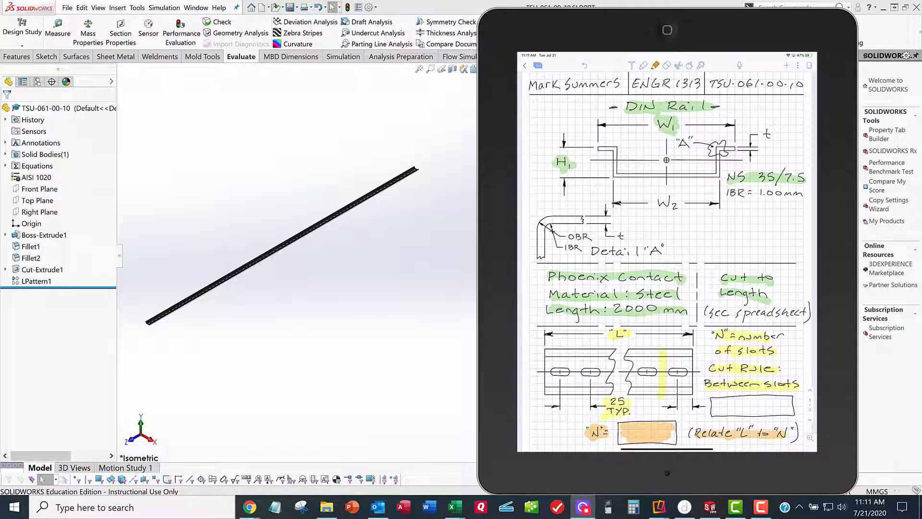
- Switch to SOLIDWORKS and create a new part from the TSU_Part_MM template
left_click(442, 9)
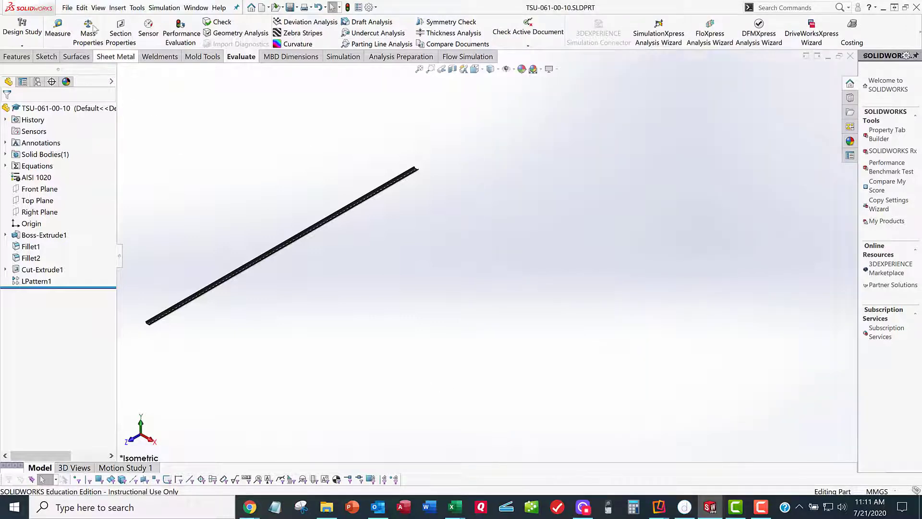
left_click(71, 9)
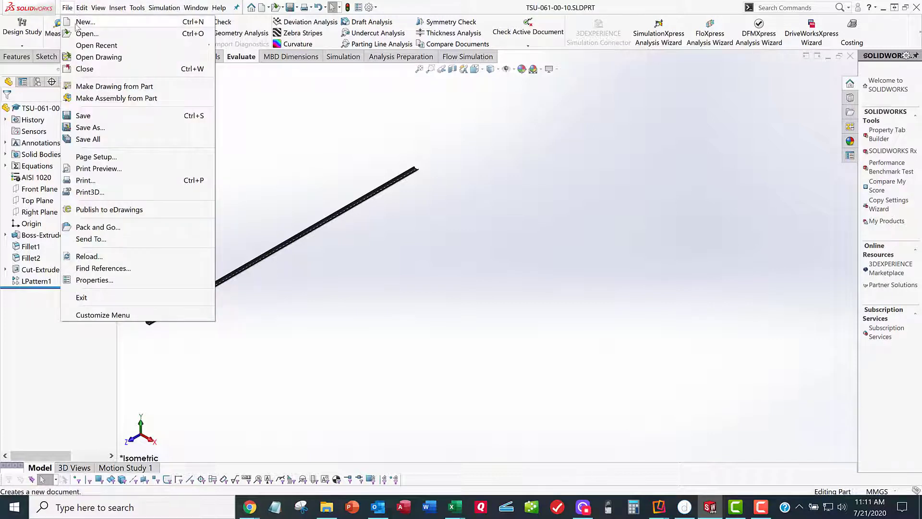
left_click(82, 21)
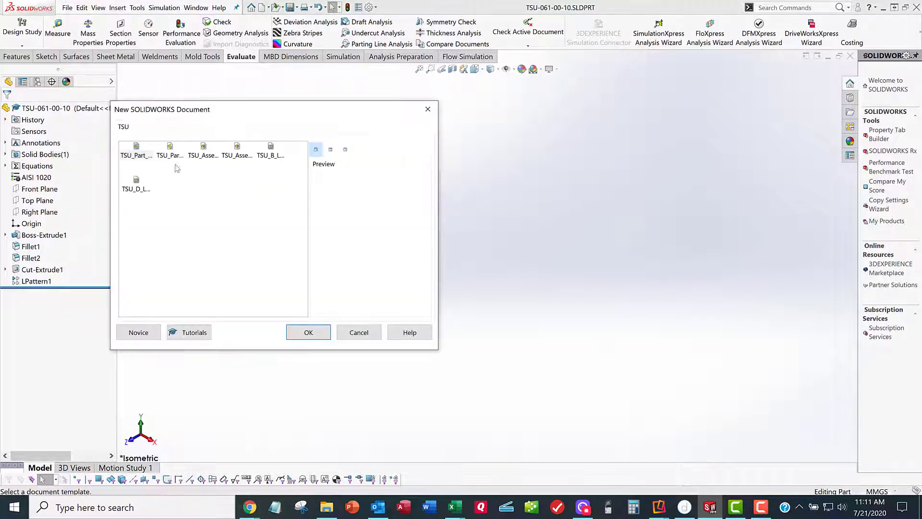
left_click(162, 156)
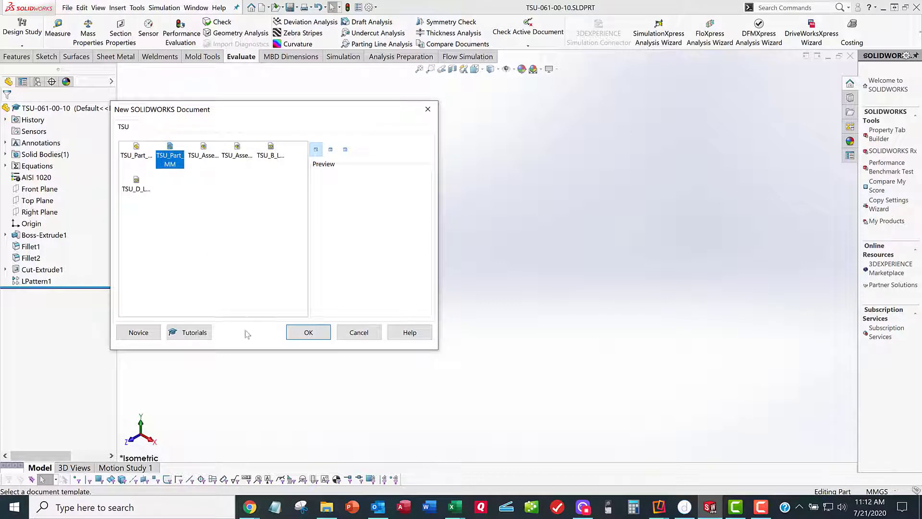
left_click(308, 333)
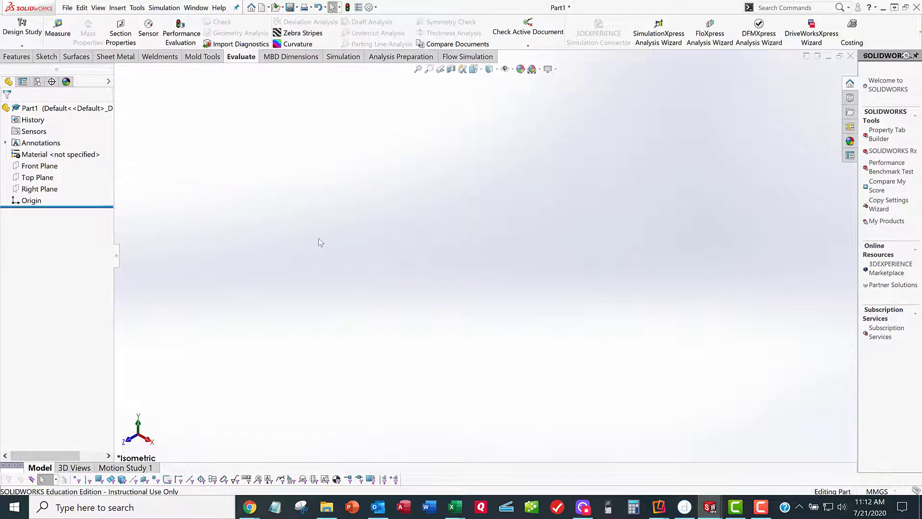
- Look at the Front, Top and Right planes one after another in the isometric view
key("space")
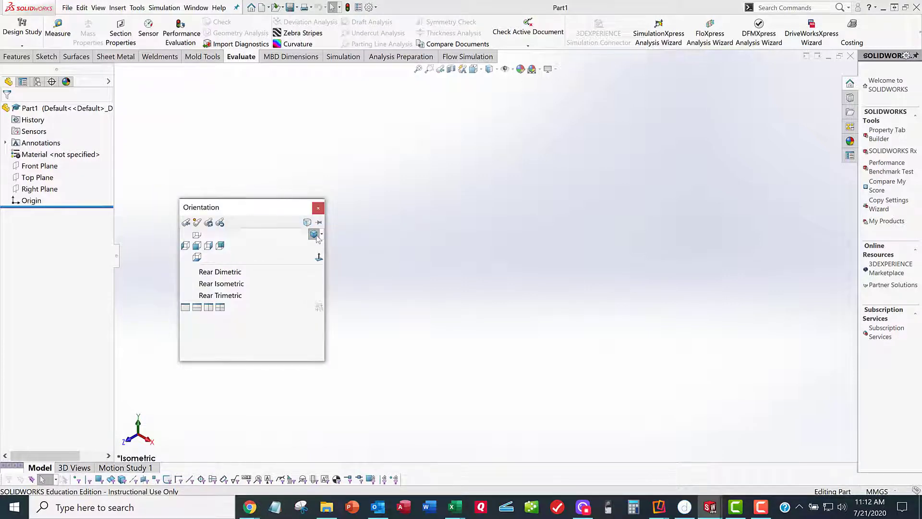
key("Escape")
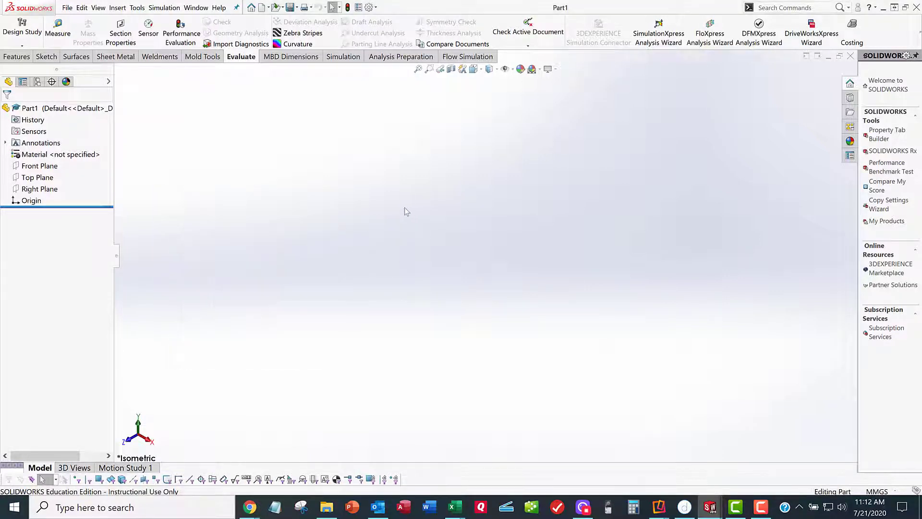
left_click(54, 167)
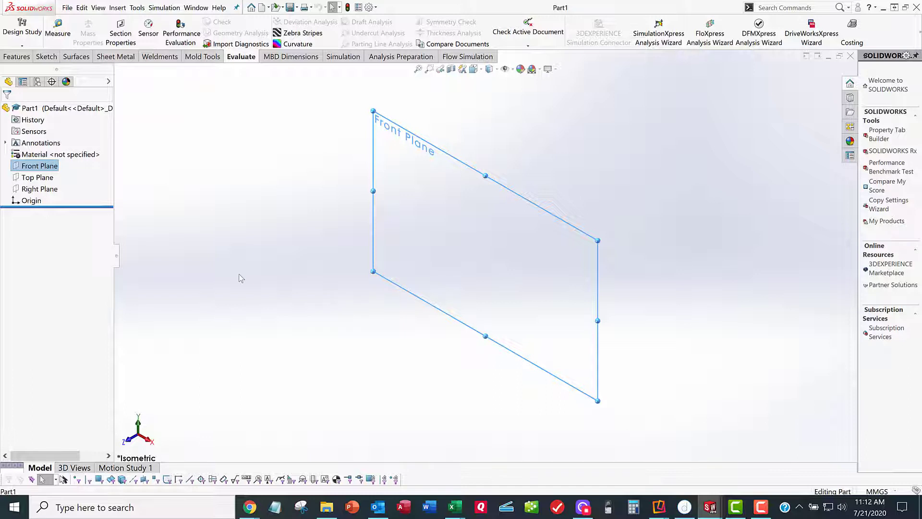
left_click(50, 178)
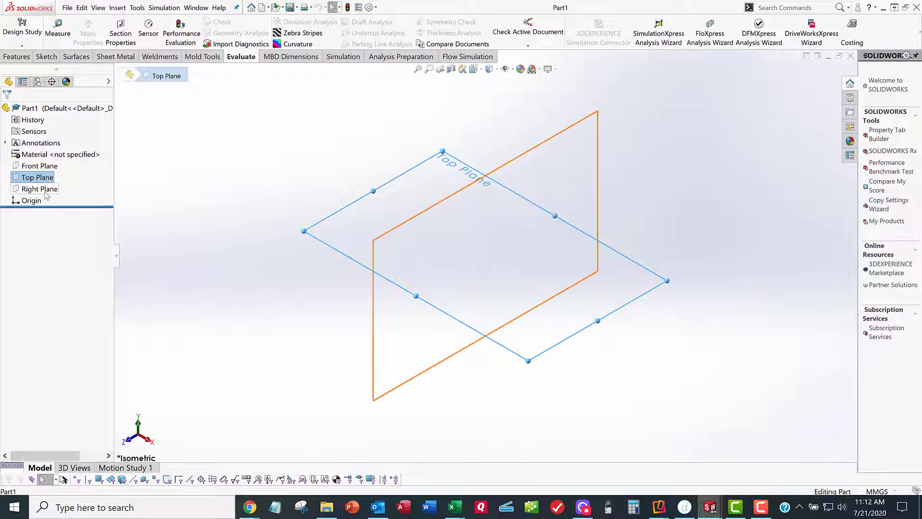
left_click(71, 190)
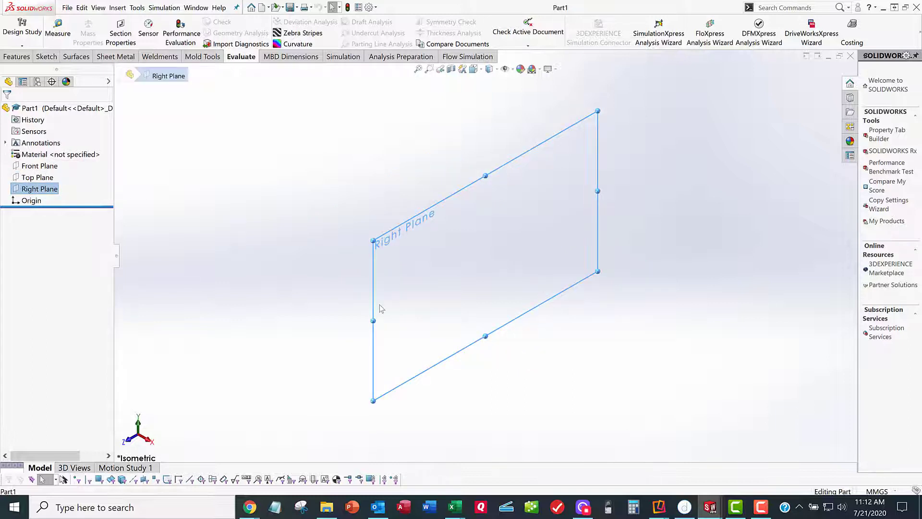
- Start a new sketch on the Front Plane
left_click(44, 166)
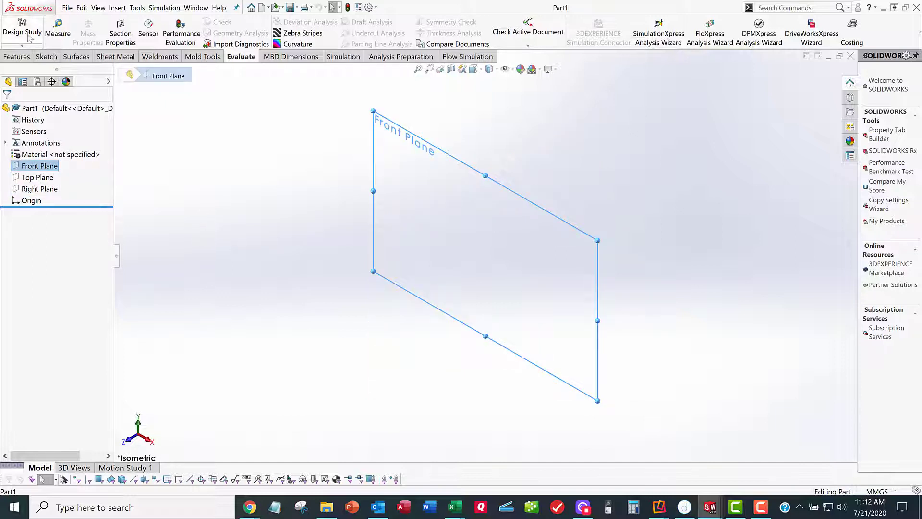
left_click(46, 56)
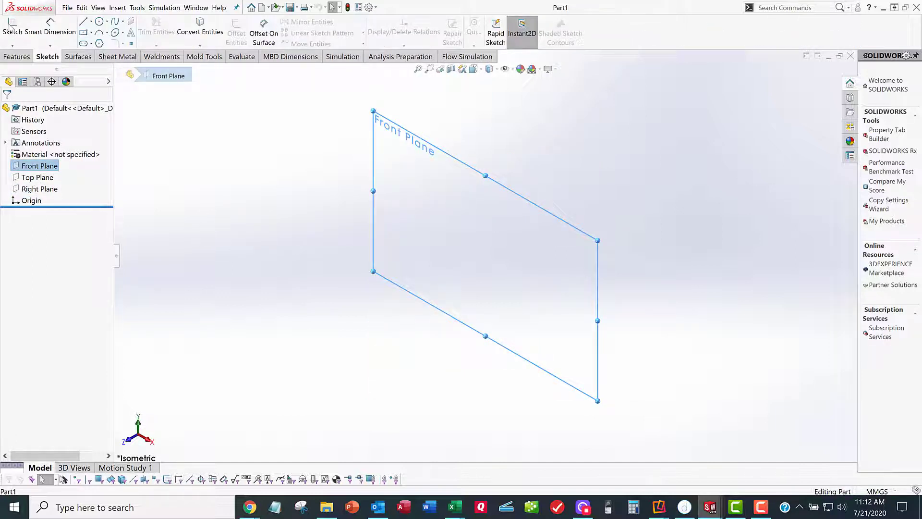
left_click(12, 25)
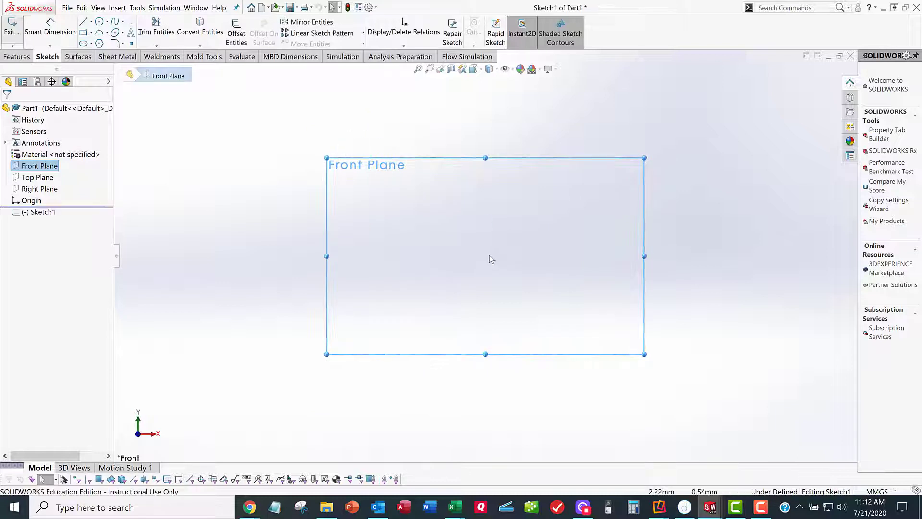
- Draw a horizontal base line about 17 mm long through the origin, a right riser about 4.5 mm high and an outward flange with its end
scroll(489, 255, "down", 5)
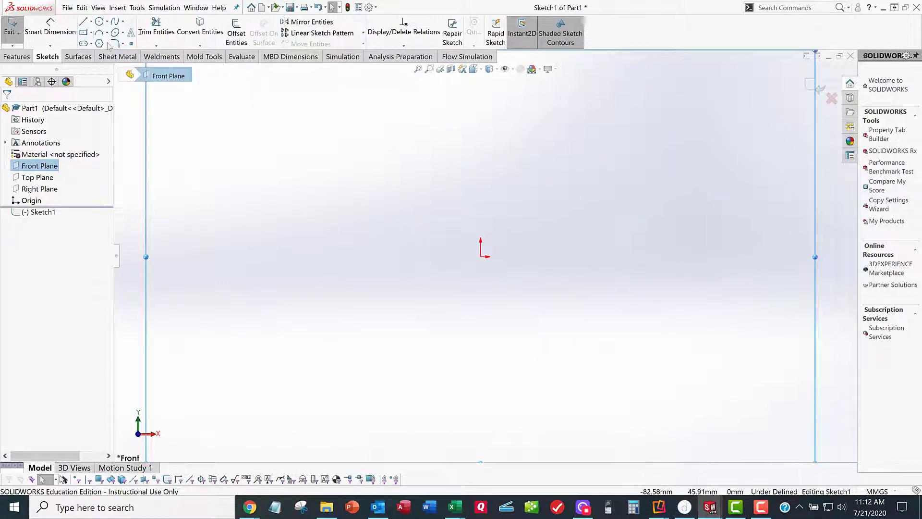
left_click(83, 21)
left_click(434, 260)
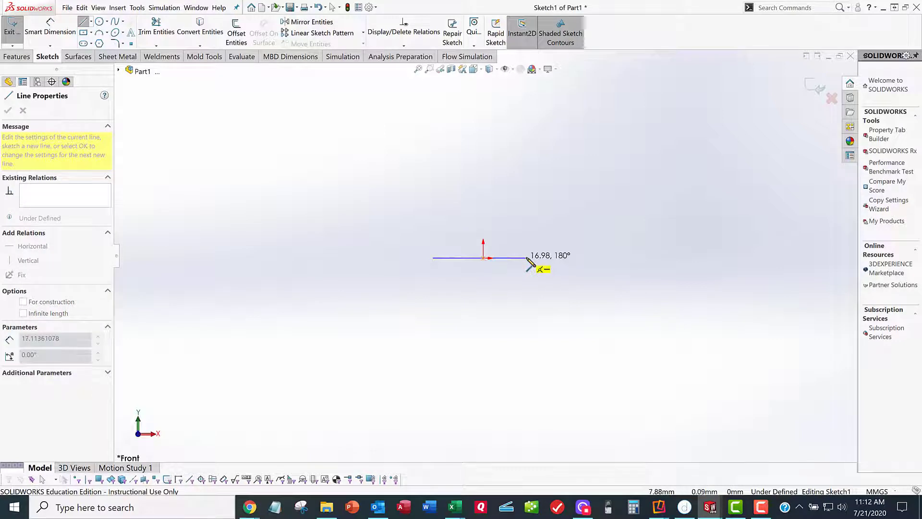
left_click(527, 258)
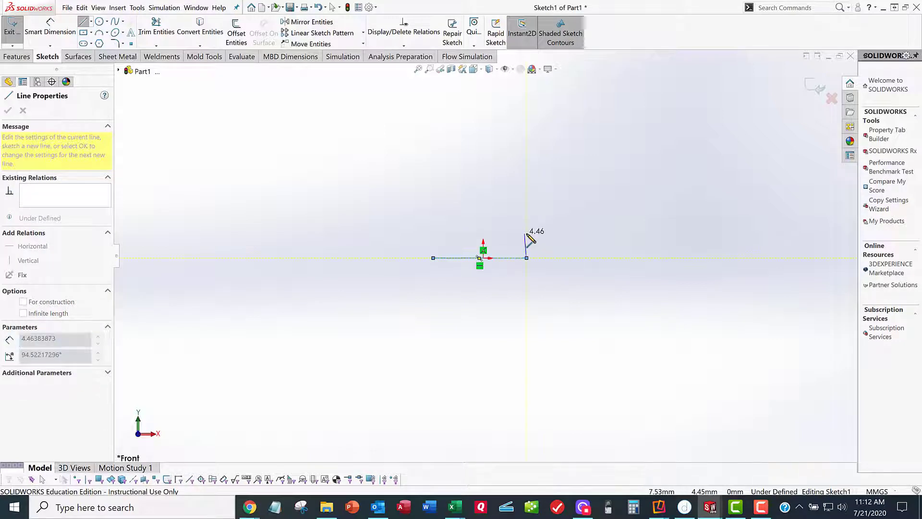
double_click(526, 234)
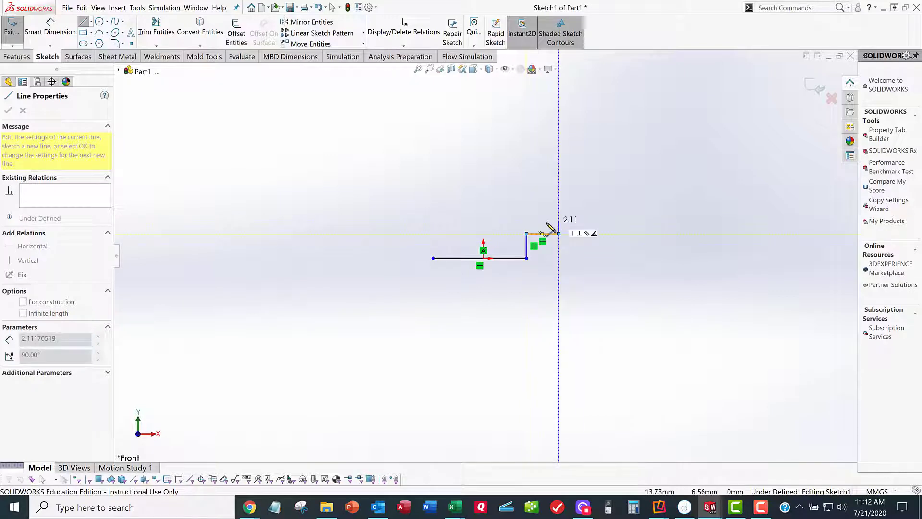
left_click(558, 233)
- Continue the outline along the right flange's top, down and across the inner channel, up about 4.9 mm and outward along the left flange's top
left_click(516, 222)
left_click(516, 249)
left_click(442, 248)
left_click(442, 222)
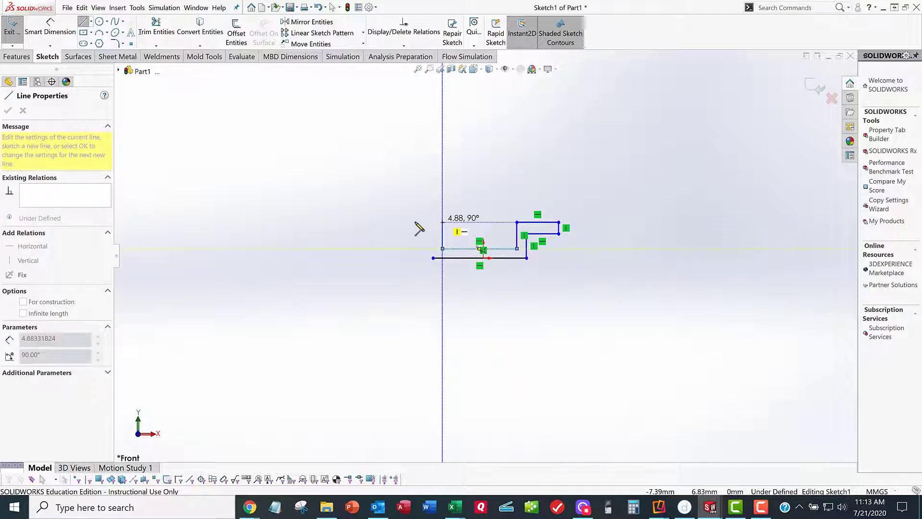
left_click(404, 222)
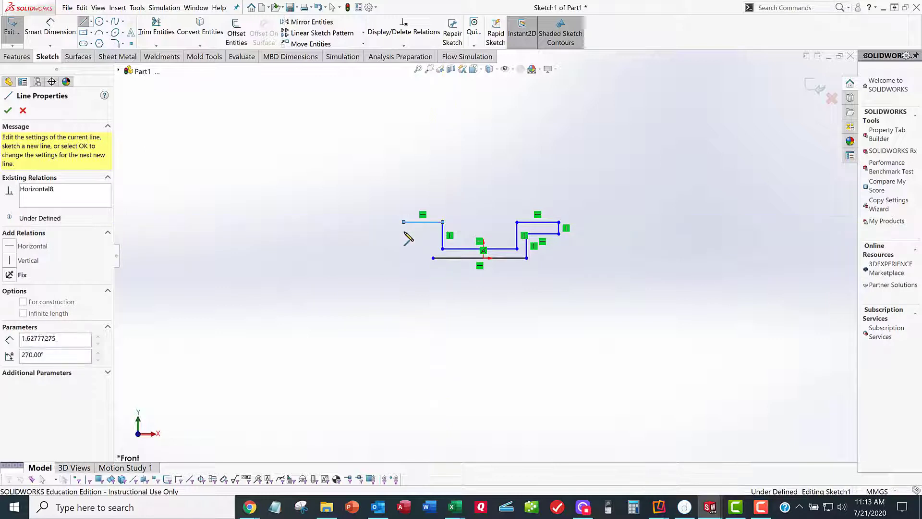
- Draw the left flange's end, its slightly sloped underside and a slanted outer leg ending just short of the base line, and end the line chain
left_click(404, 233)
left_click(423, 235)
left_click(430, 259)
right_click(445, 251)
left_click(472, 260)
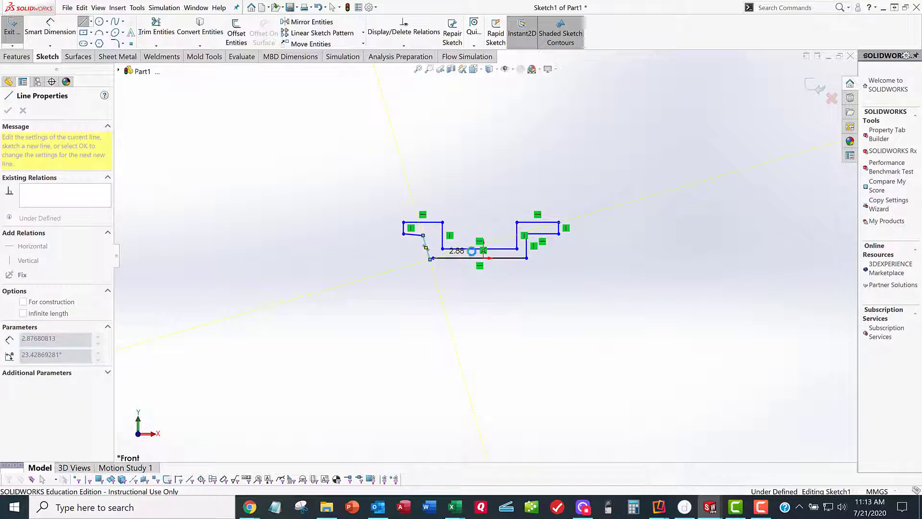
- Merge the slanted leg's lower endpoint with the base line's left endpoint to close the profile
scroll(432, 234, "down", 1)
scroll(439, 243, "down", 4)
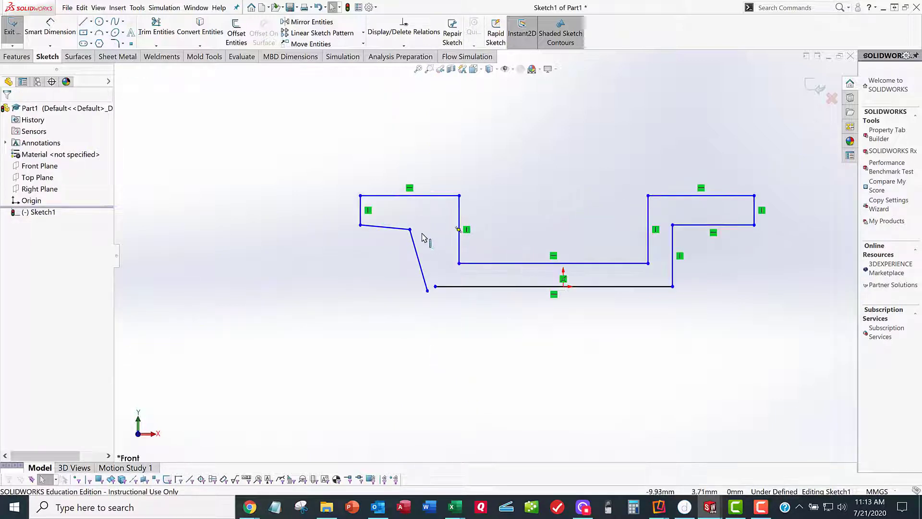
left_click(427, 291)
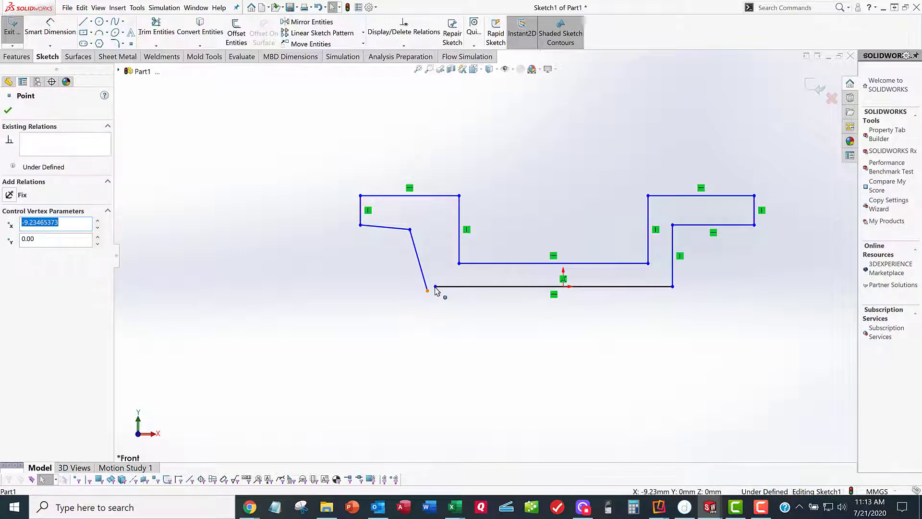
left_click(416, 311)
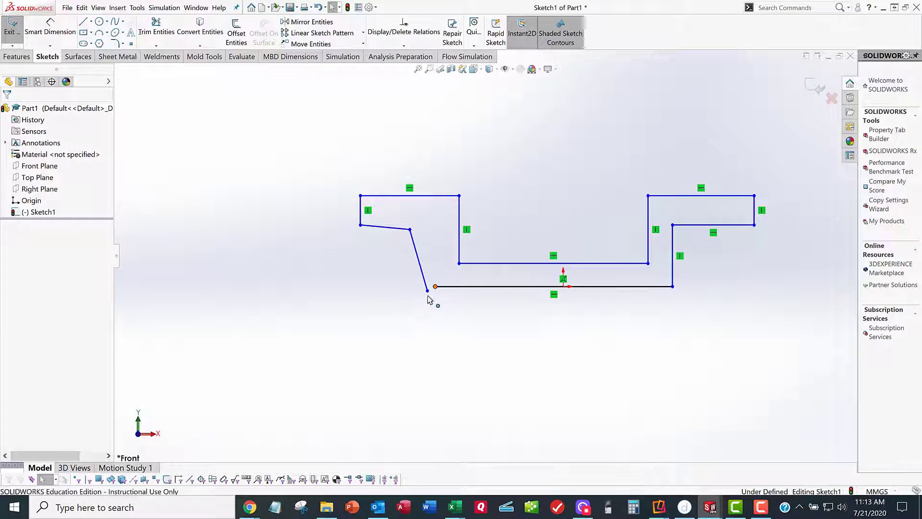
left_click(428, 291)
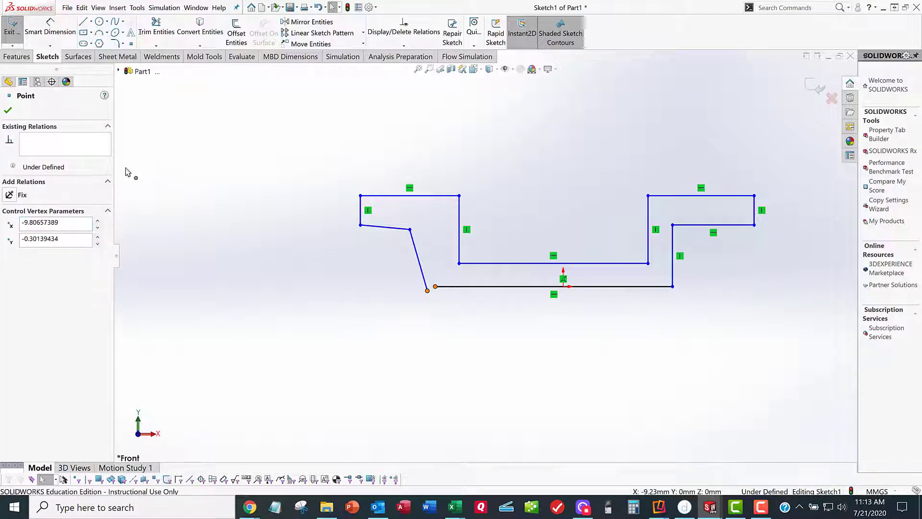
left_click(15, 283)
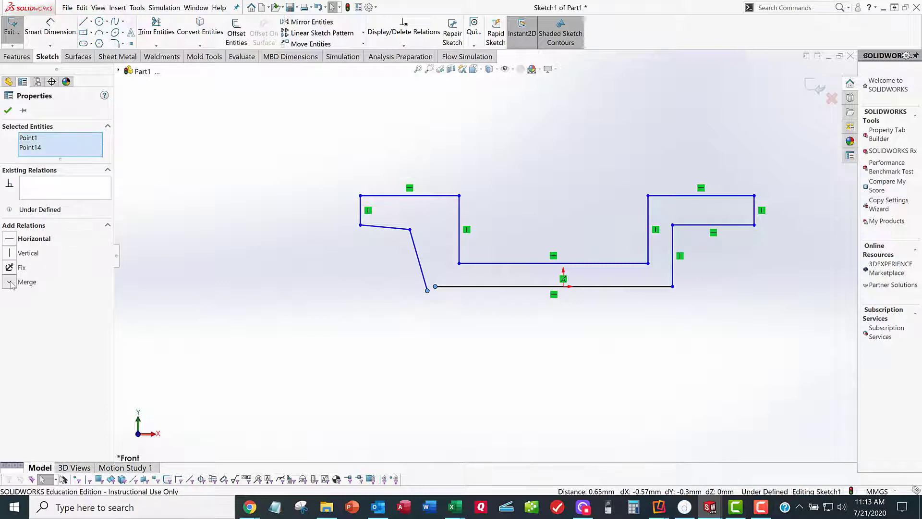
left_click(8, 111)
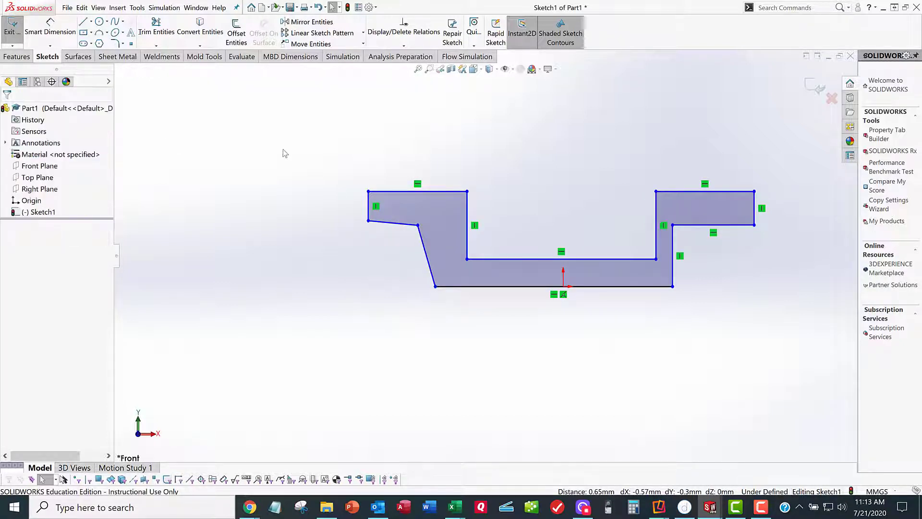
- Add a horizontal relation to the left flange's underside and a vertical relation to the slanted left outer leg
left_click(384, 249)
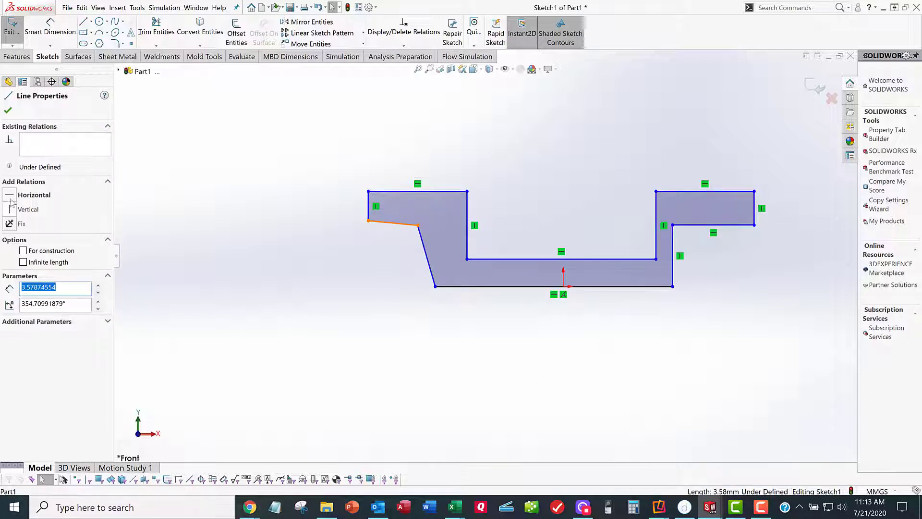
left_click(10, 194)
left_click(8, 112)
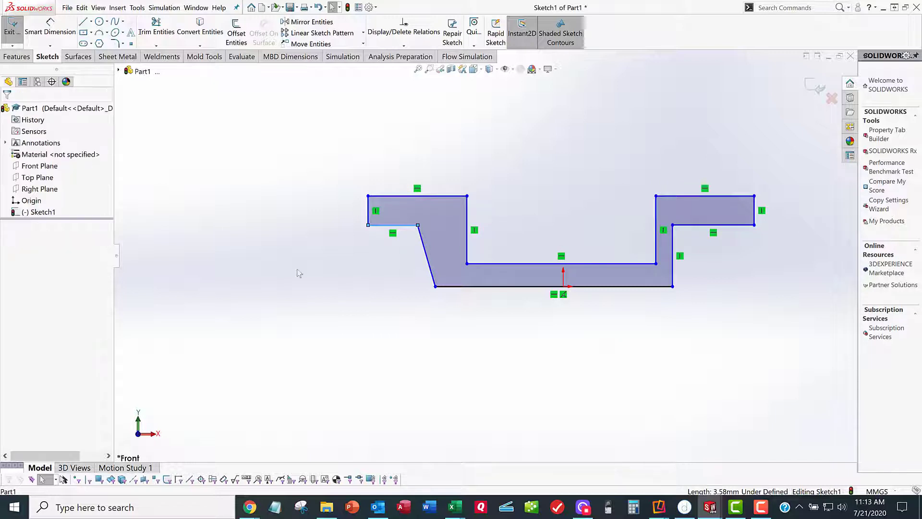
left_click(414, 252)
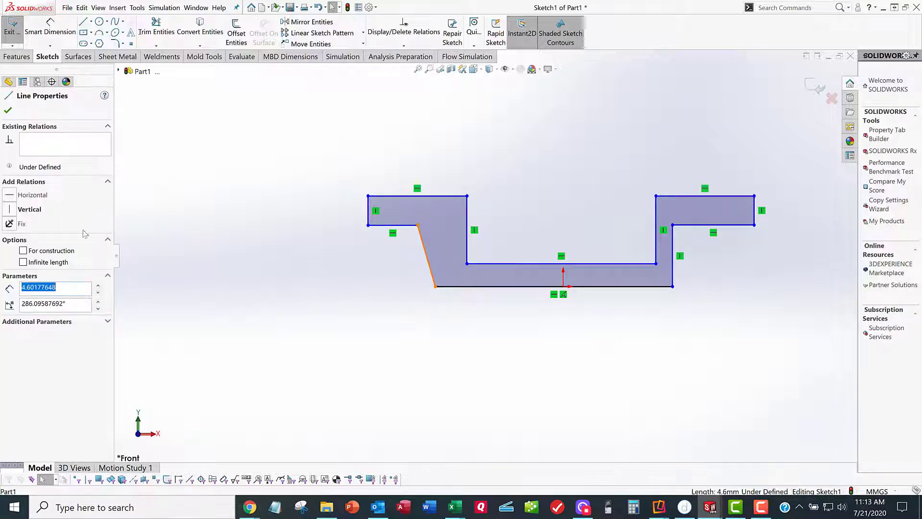
left_click(9, 210)
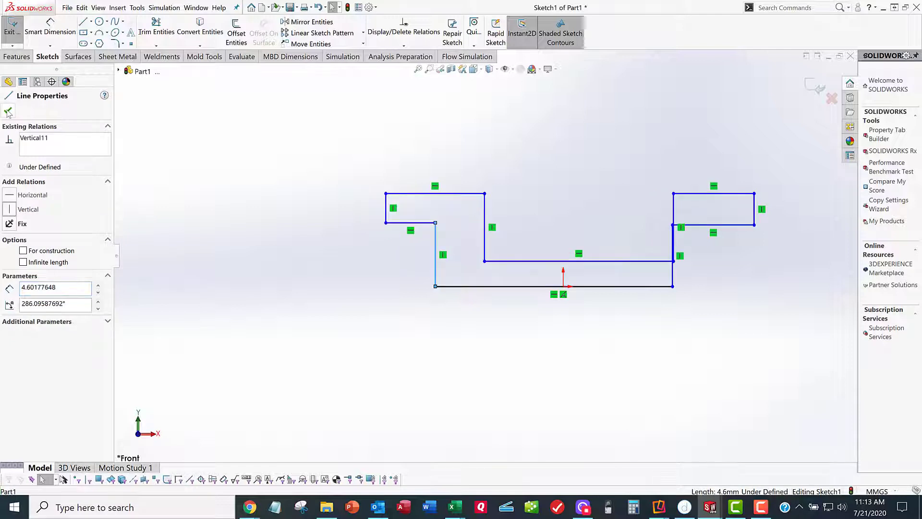
left_click(8, 112)
left_click(595, 198)
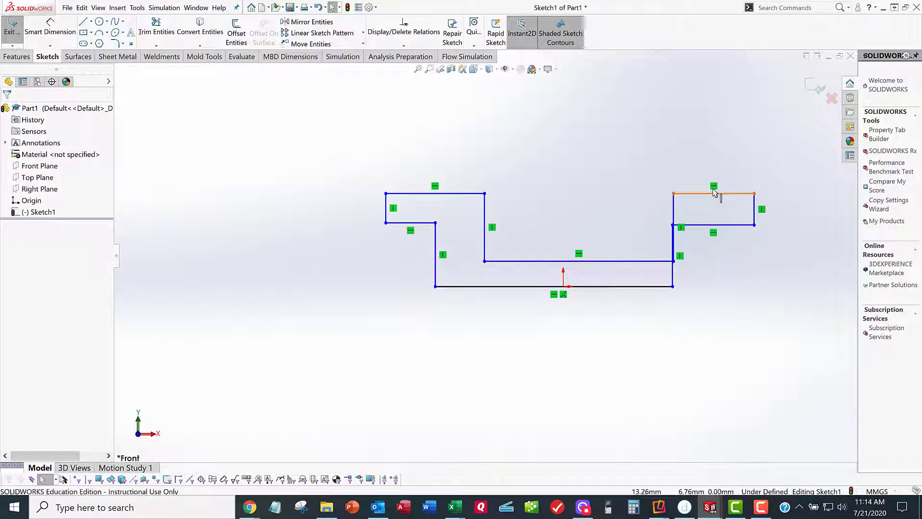
- Move the right flange's inner upper corner inward to about X 5.96, Y 6.41 mm and the left flange's inner upper corner up and outward
left_click_drag(672, 194, 646, 198)
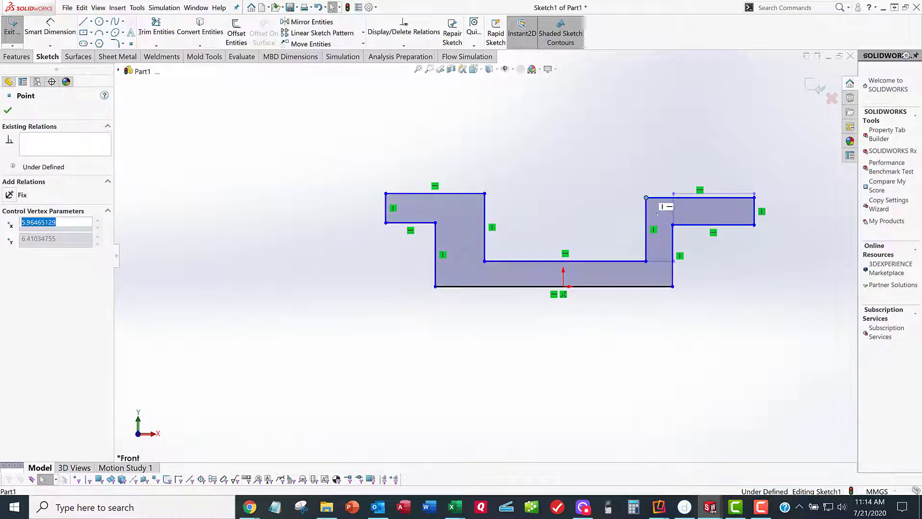
left_click(607, 354)
scroll(620, 341, "up", 1)
scroll(640, 226, "down", 2)
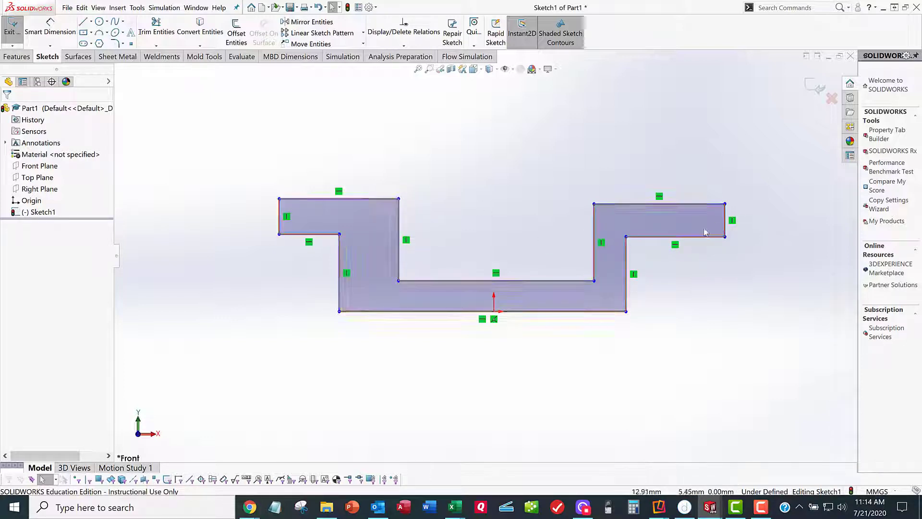
mouse_move(399, 199)
left_mouse_down()
mouse_move(351, 204)
mouse_move(411, 203)
mouse_move(376, 181)
mouse_move(362, 189)
mouse_move(384, 174)
mouse_move(381, 197)
mouse_move(385, 187)
left_mouse_up()
left_click(531, 197)
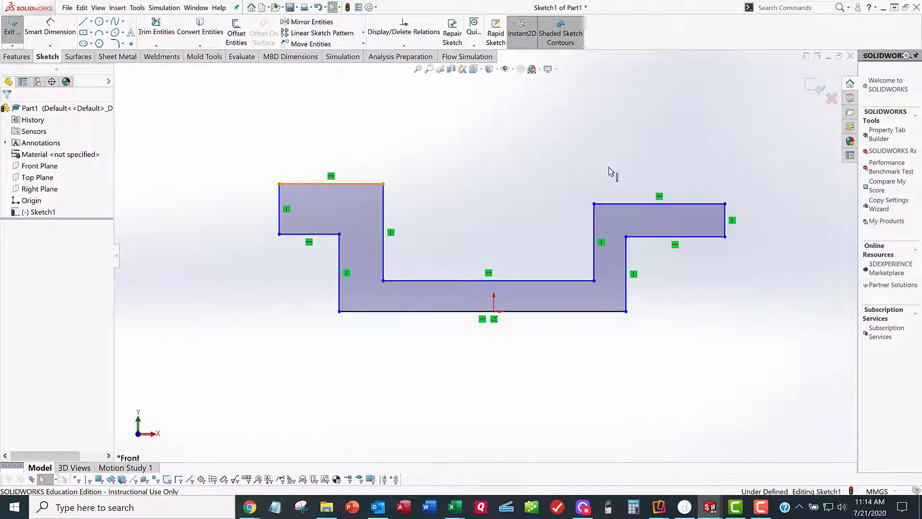
- Add a collinear relation between the top edges of the left and right flanges
left_click(628, 203)
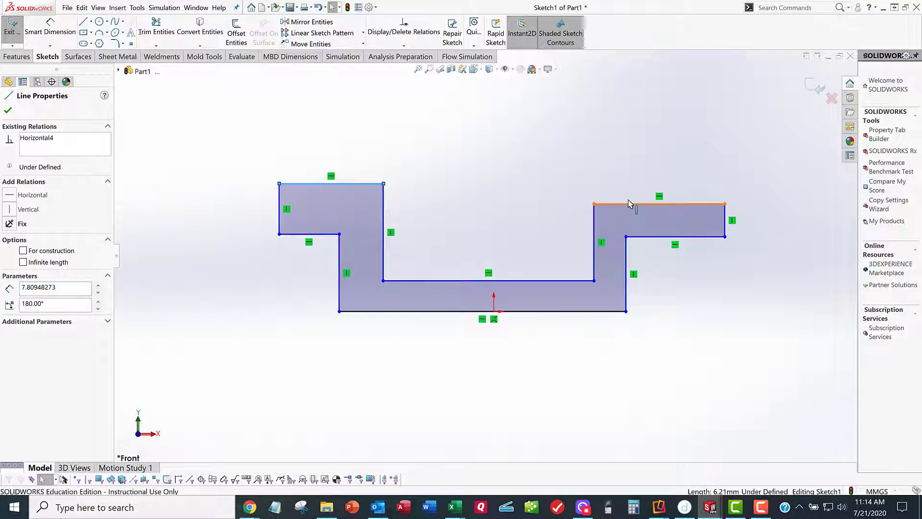
left_click(629, 204, "ctrl")
left_click(9, 268)
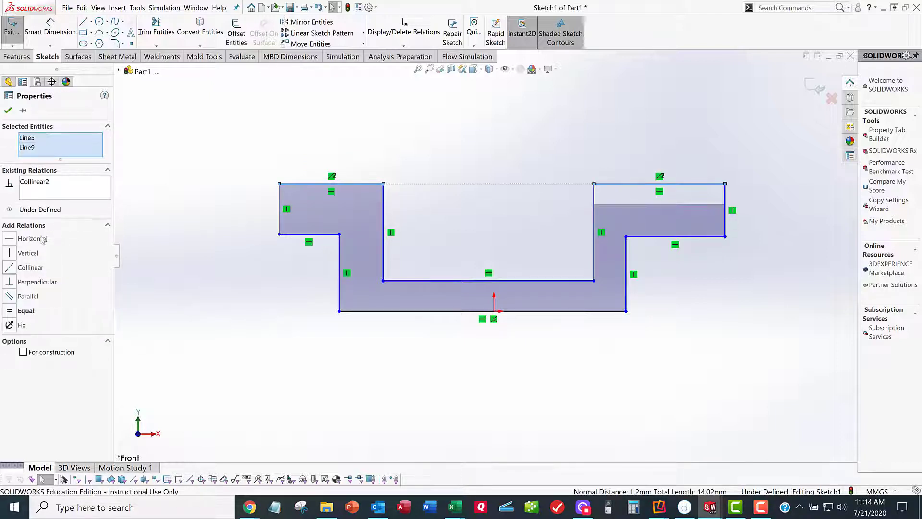
left_click(7, 111)
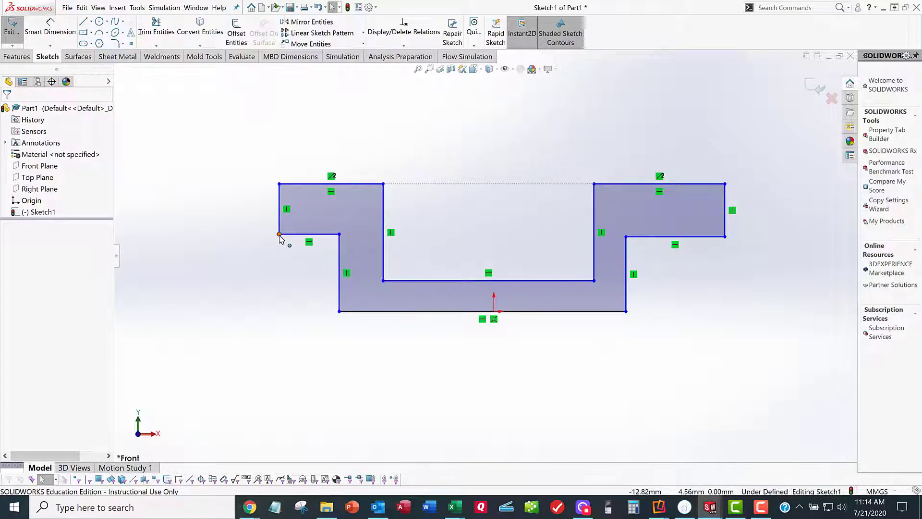
- Move the left flange's outer lower corner to about X -16.49, Y 5.19 mm and make the two flange top edges equal in length
mouse_move(246, 239)
left_mouse_down()
mouse_move(227, 242)
mouse_move(212, 235)
mouse_move(219, 228)
left_mouse_up()
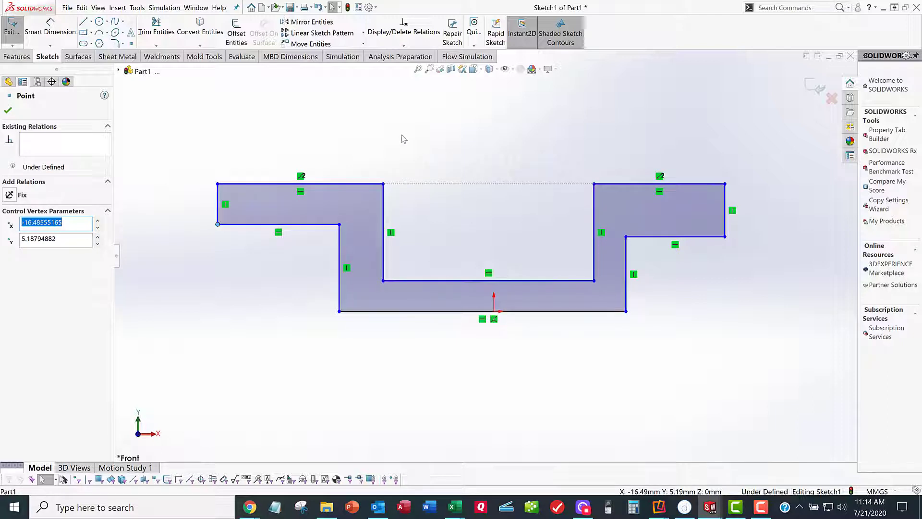
left_click(388, 147)
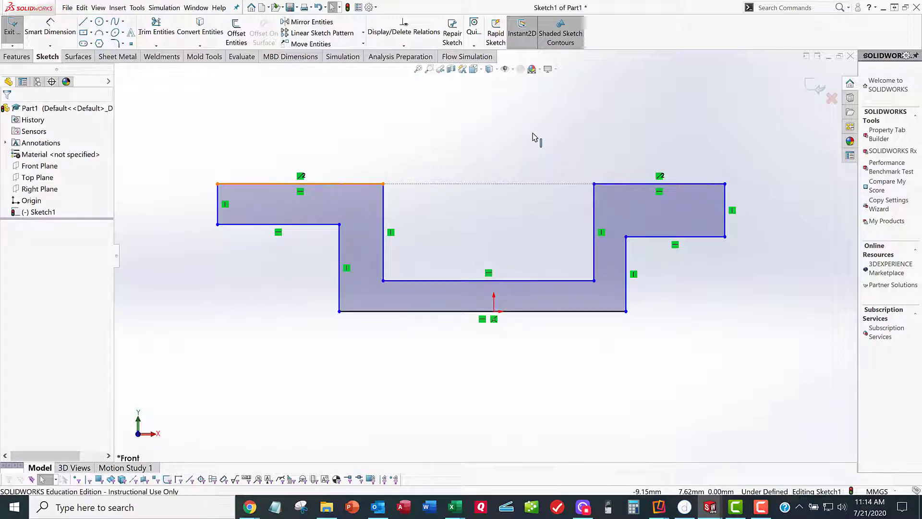
left_click(626, 187, "ctrl")
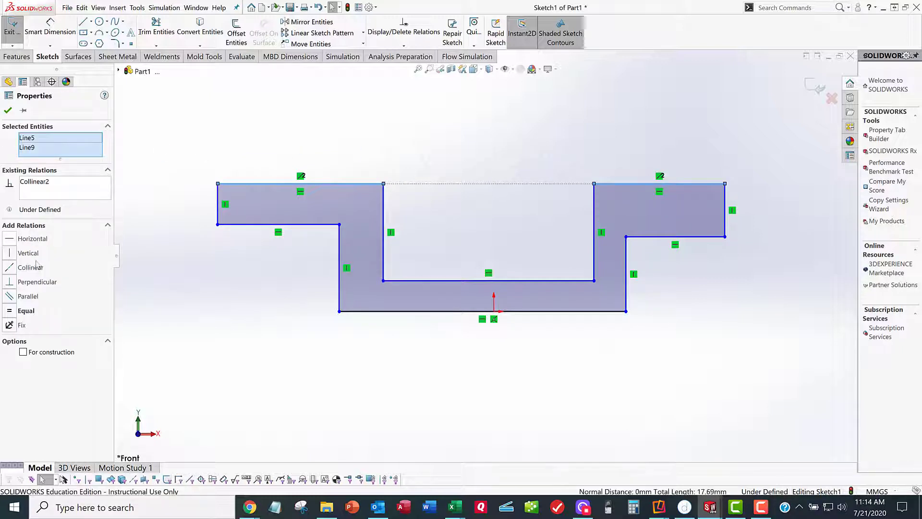
left_click(9, 312)
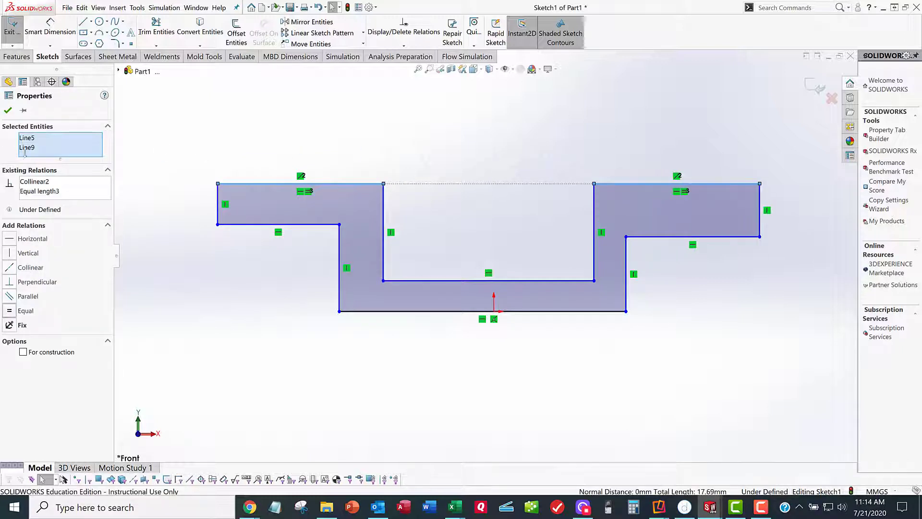
left_click(8, 111)
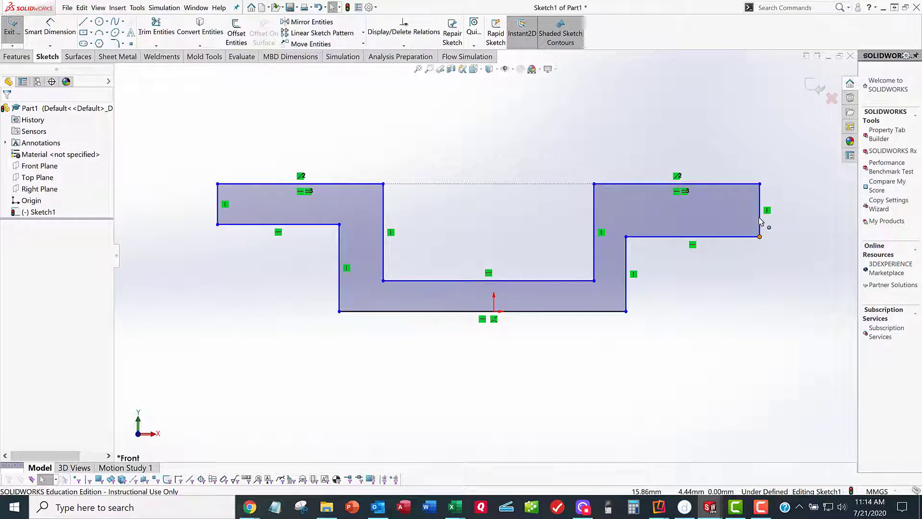
- Move the right flange's outer lower corner to about X 15.15, Y 5.26 mm and make both flanges' vertical end edges equal
mouse_move(759, 236)
left_mouse_down()
mouse_move(763, 207)
mouse_move(756, 248)
mouse_move(761, 238)
mouse_move(747, 223)
left_mouse_up()
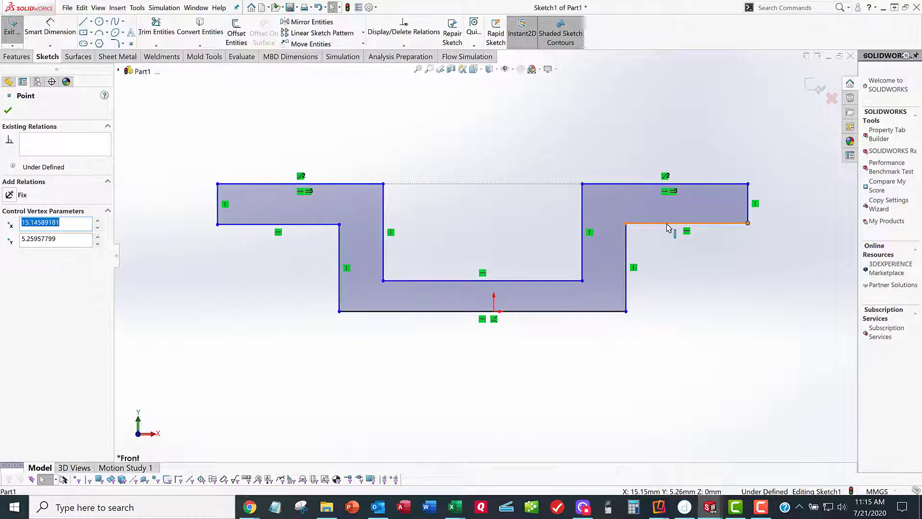
left_click(748, 215)
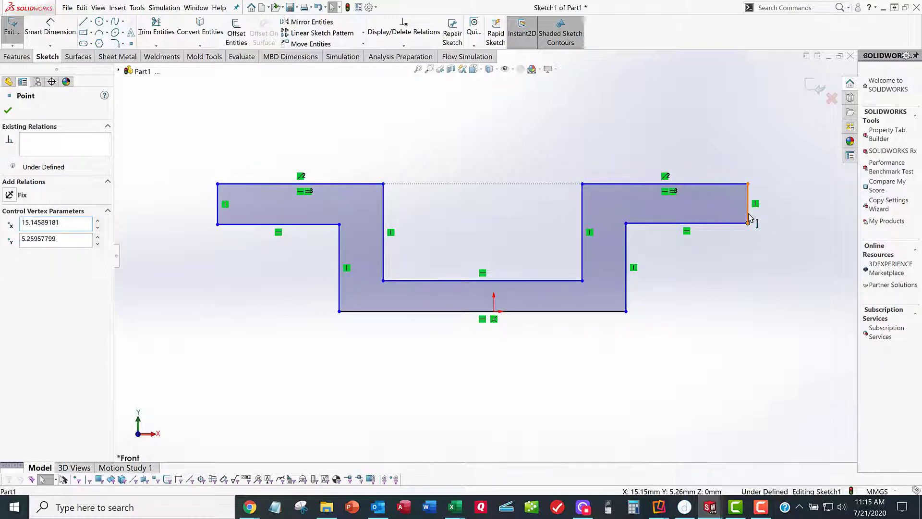
left_click(219, 214, "ctrl")
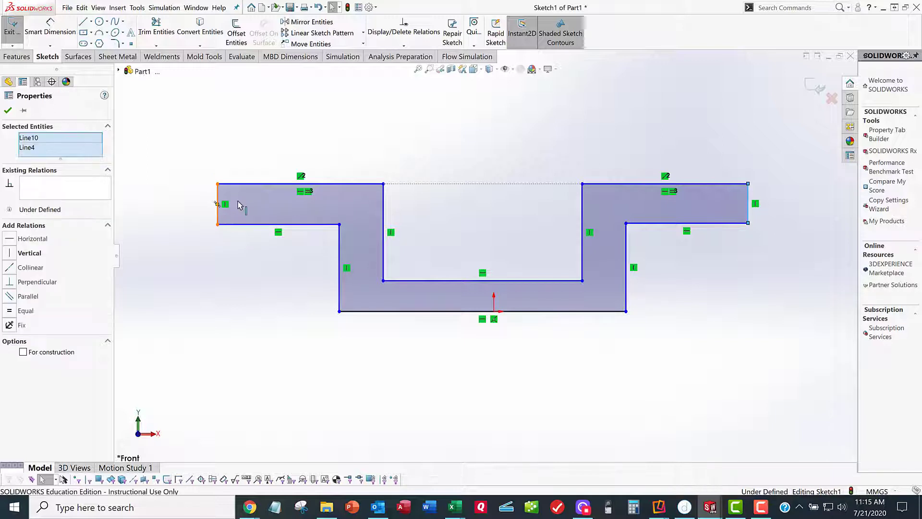
left_click(9, 311)
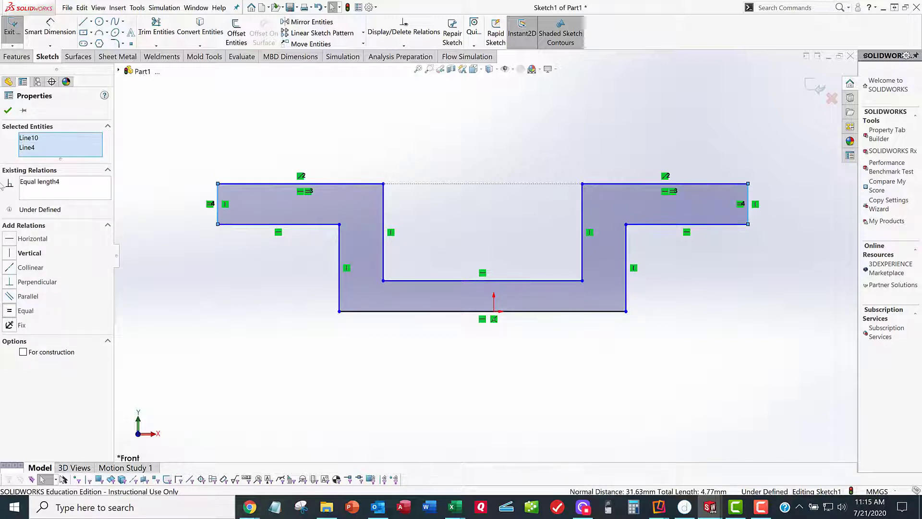
left_click(8, 112)
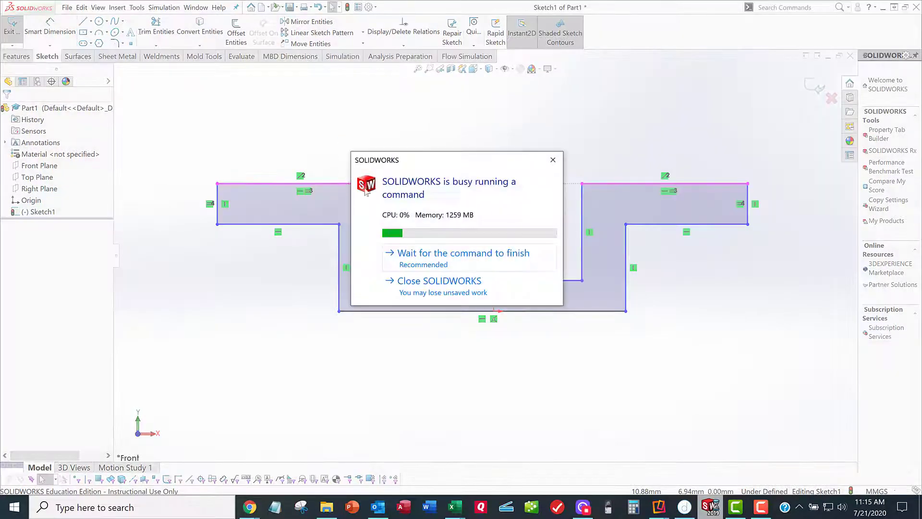
left_click(437, 259)
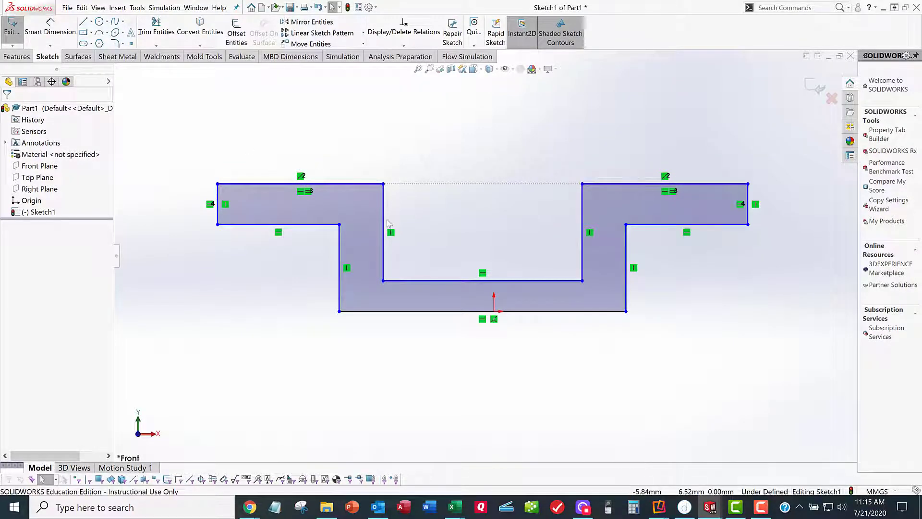
- Shift the base line's left endpoint to about X -9.49 mm and its right endpoint to about X 5.85 mm
left_click_drag(341, 296, 336, 285)
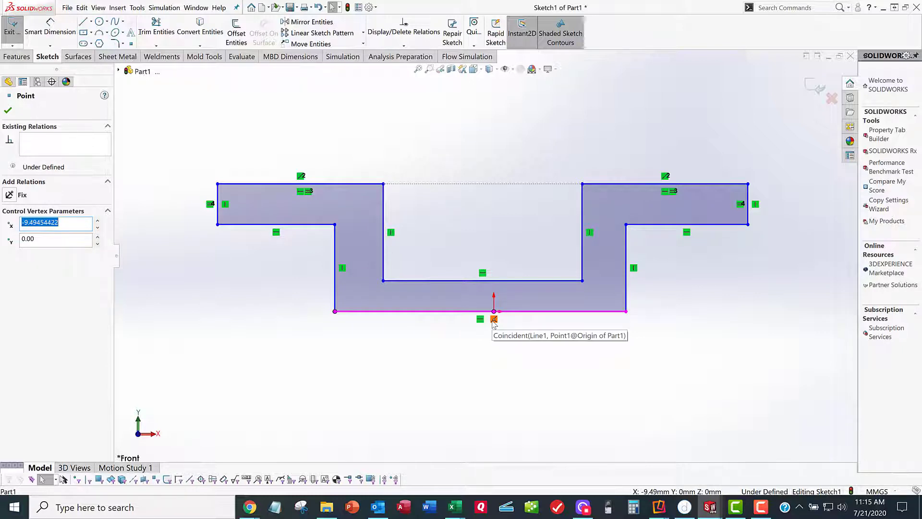
left_click(497, 340)
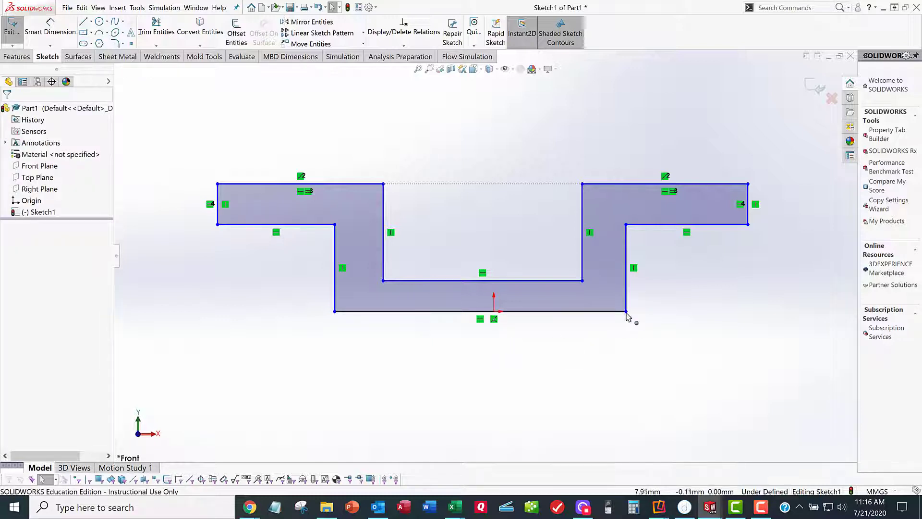
left_click_drag(626, 312, 593, 312)
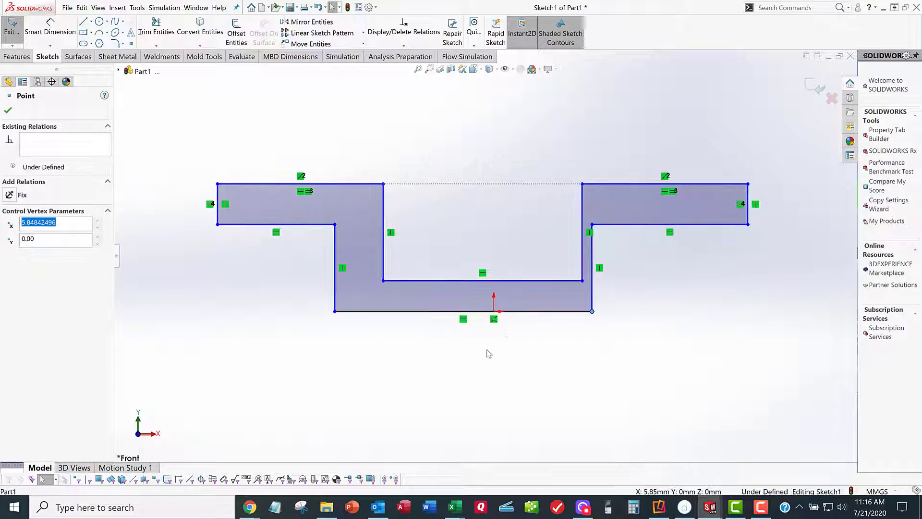
left_click(528, 346)
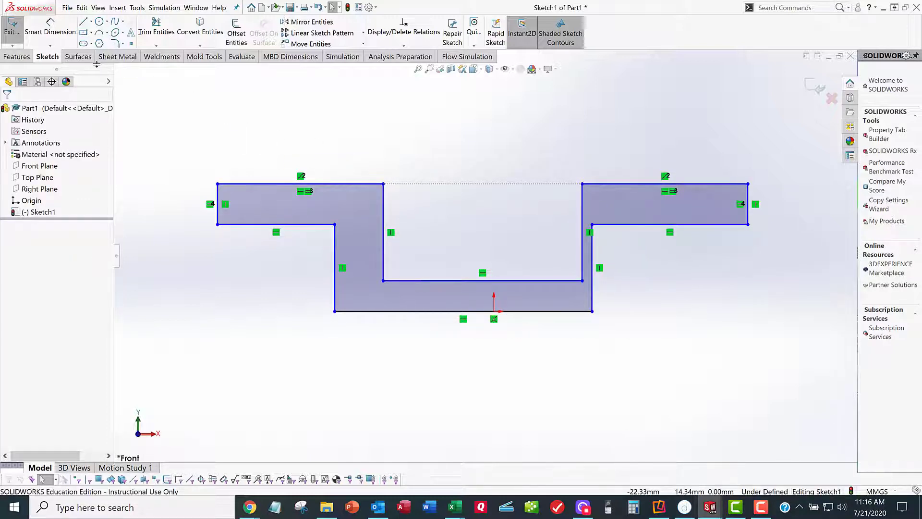
- Place a sketch point at the base line's midpoint and make it coincident with the origin
left_click(130, 43)
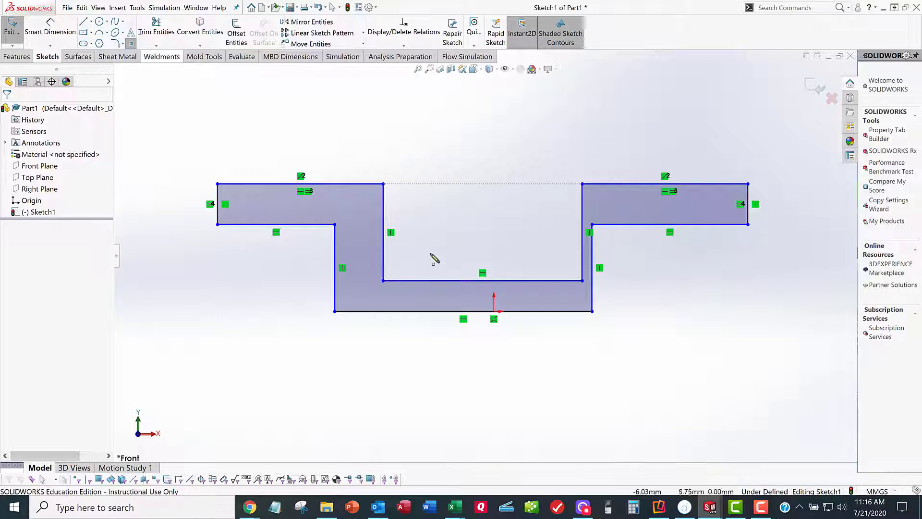
left_click(463, 311)
right_click(427, 345)
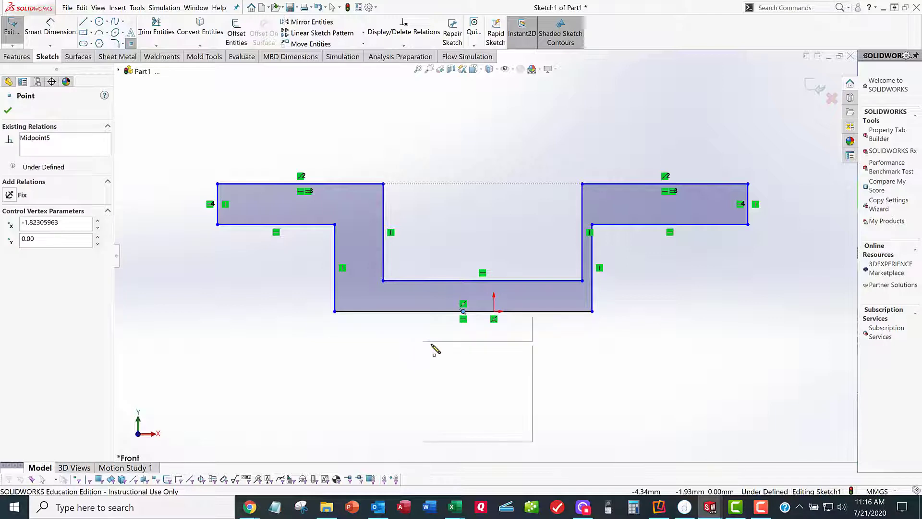
left_click(450, 351)
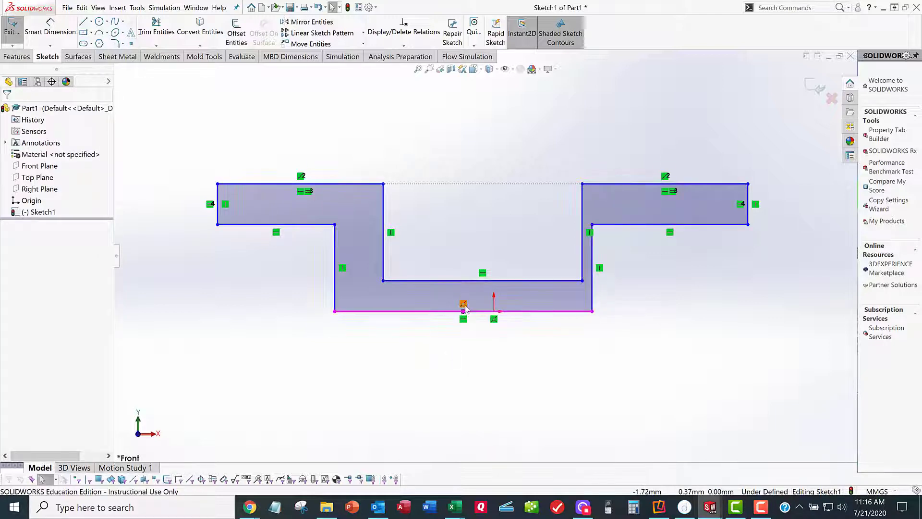
left_click(464, 312)
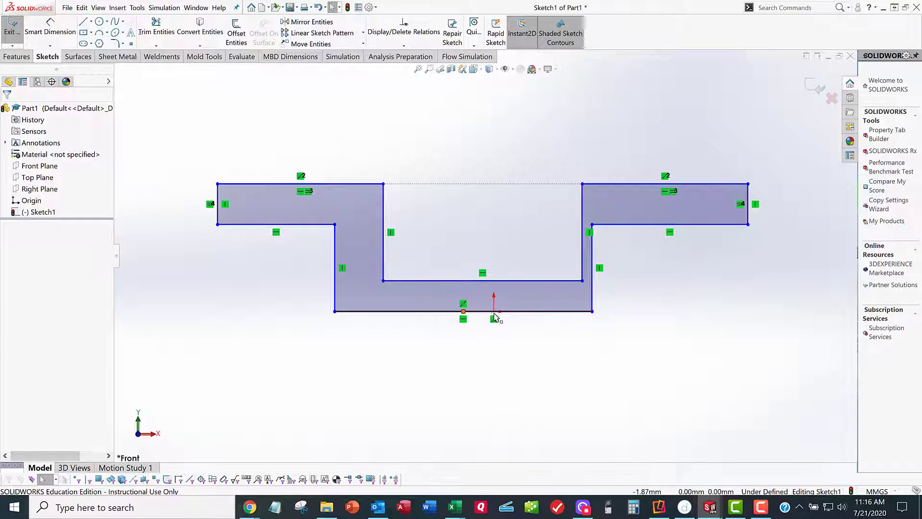
left_click(494, 312, "ctrl")
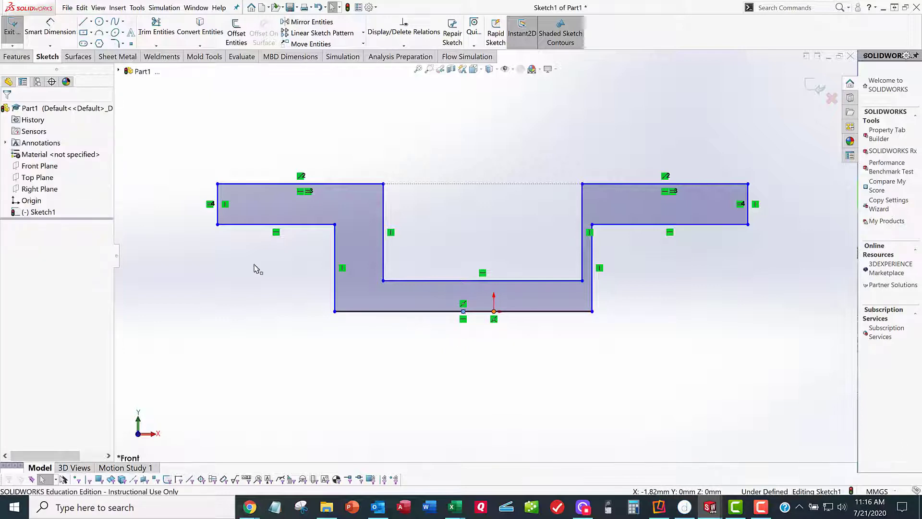
left_click(9, 267)
left_click(9, 112)
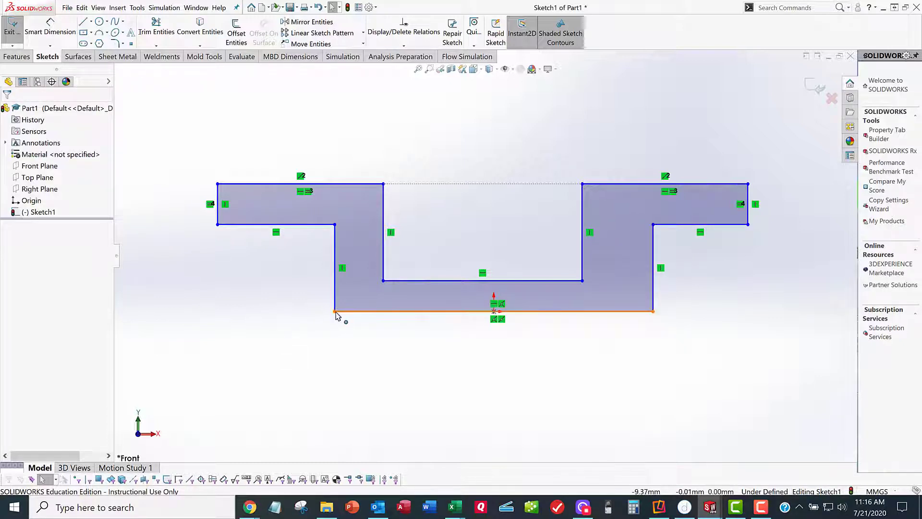
- Move the base line's left endpoint to about X -10.12 mm and the left flange's inner upper corner outward and slightly up
mouse_move(323, 316)
left_mouse_down()
mouse_move(300, 317)
mouse_move(350, 319)
mouse_move(311, 320)
mouse_move(323, 318)
left_mouse_up()
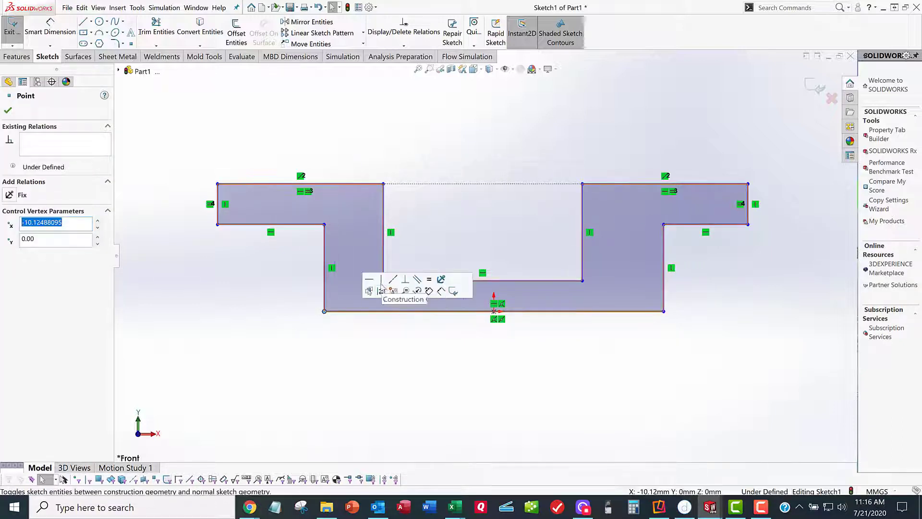
mouse_move(338, 188)
left_mouse_down()
mouse_move(432, 187)
mouse_move(348, 176)
left_mouse_up()
left_click(438, 259)
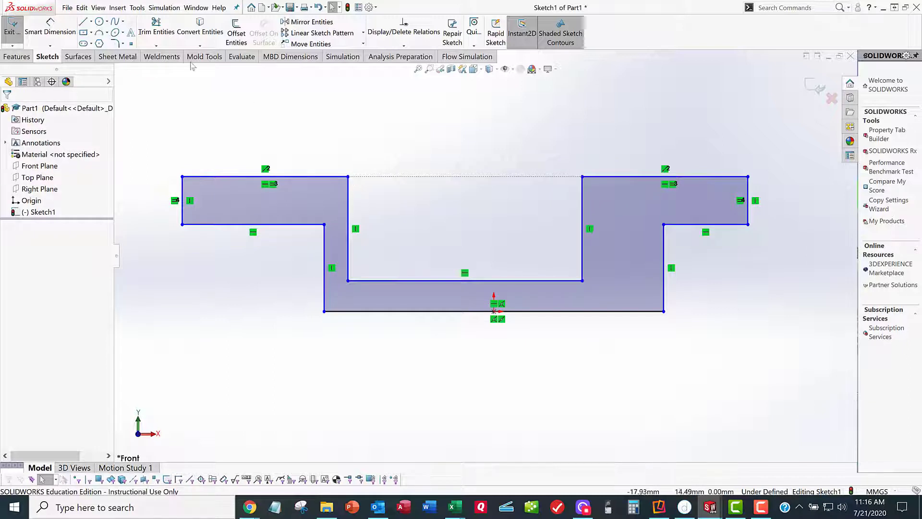
- Place a sketch point at the midpoint of the inner channel's floor and align it vertically with the base line's midpoint
left_click(131, 44)
left_click(464, 280)
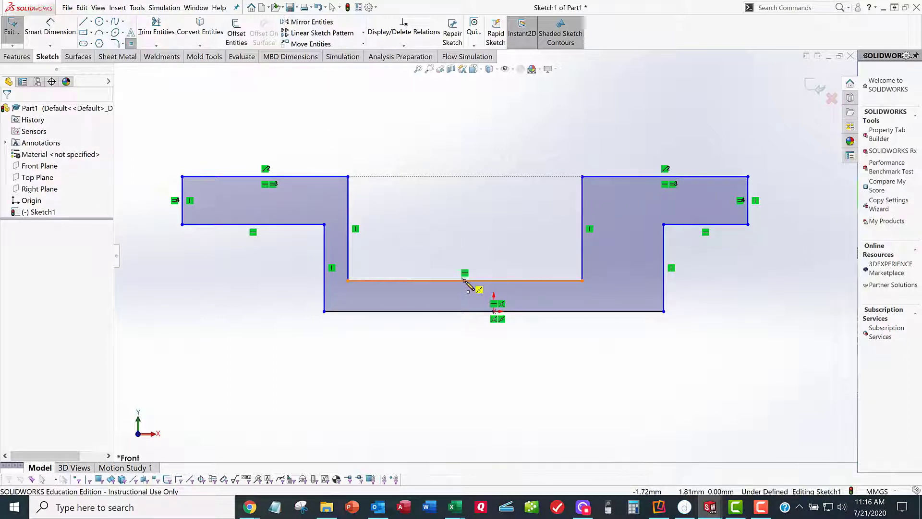
right_click(446, 226)
left_click(448, 229)
left_click(470, 246)
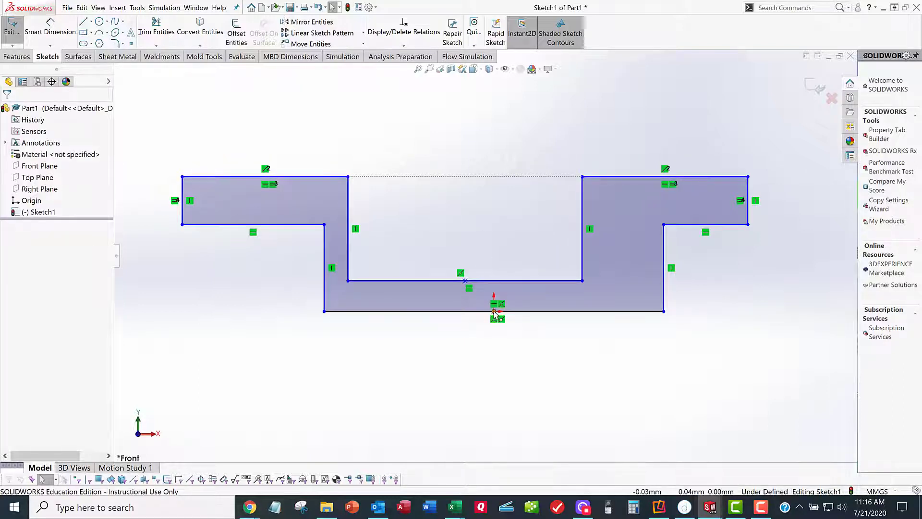
left_click(465, 281)
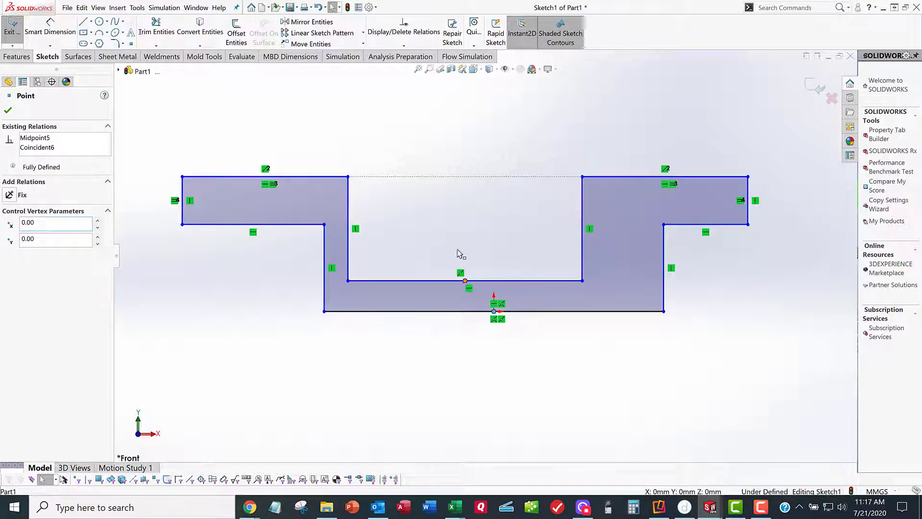
left_click(8, 254)
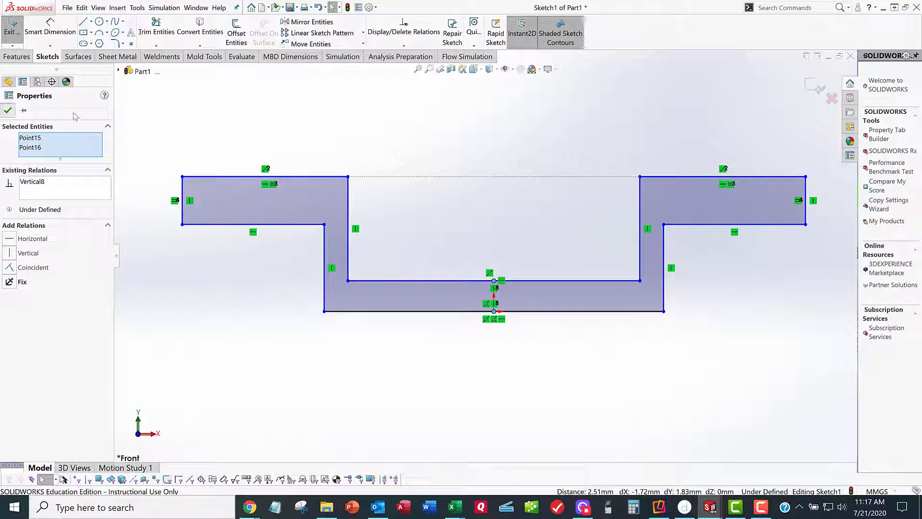
left_click(8, 111)
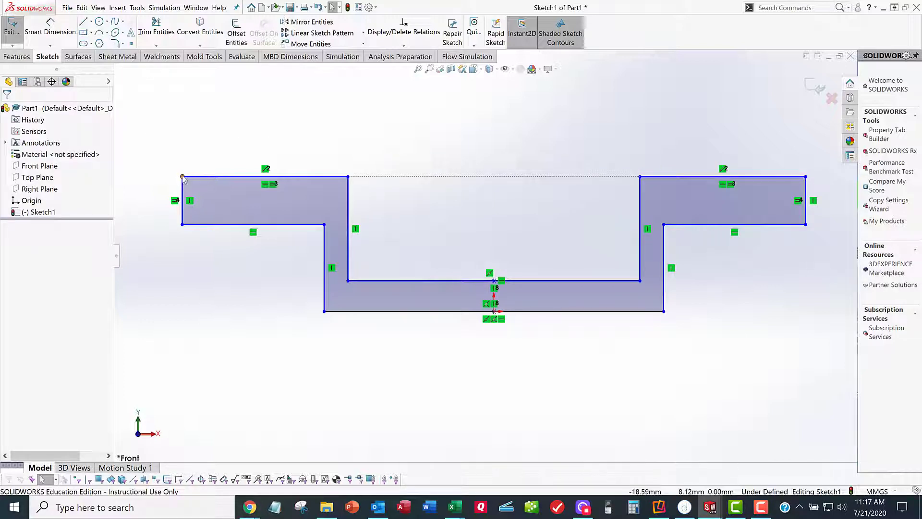
- Move the left flange's outer upper corner to about X -18.98, Y 7.15 mm to thin the flanges
left_click_drag(197, 150, 176, 192)
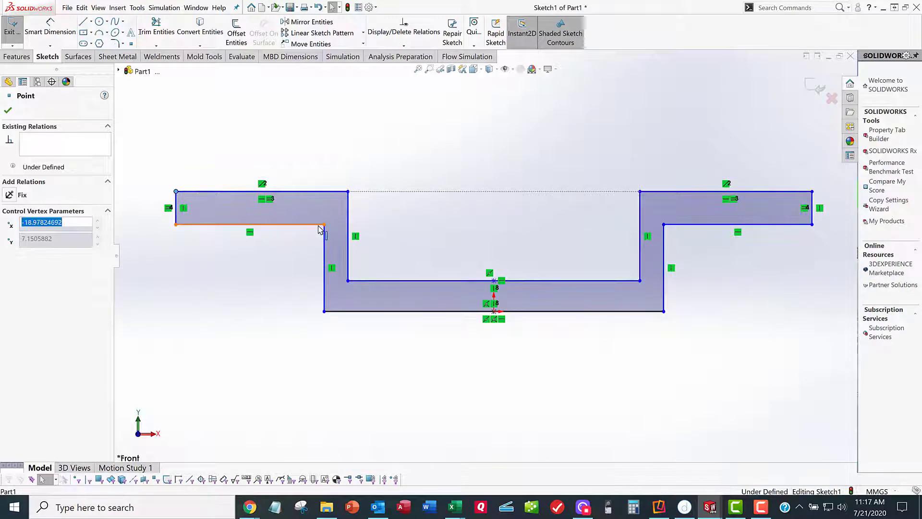
- Move the left flange's lower inner corner to about X -10.33, Y 5.79 mm to thin the flanges further
mouse_move(324, 224)
left_mouse_down()
mouse_move(283, 225)
mouse_move(324, 228)
mouse_move(294, 216)
mouse_move(325, 221)
mouse_move(317, 212)
mouse_move(323, 225)
mouse_move(319, 210)
mouse_move(324, 217)
left_mouse_up()
left_click(238, 282)
left_click(401, 248)
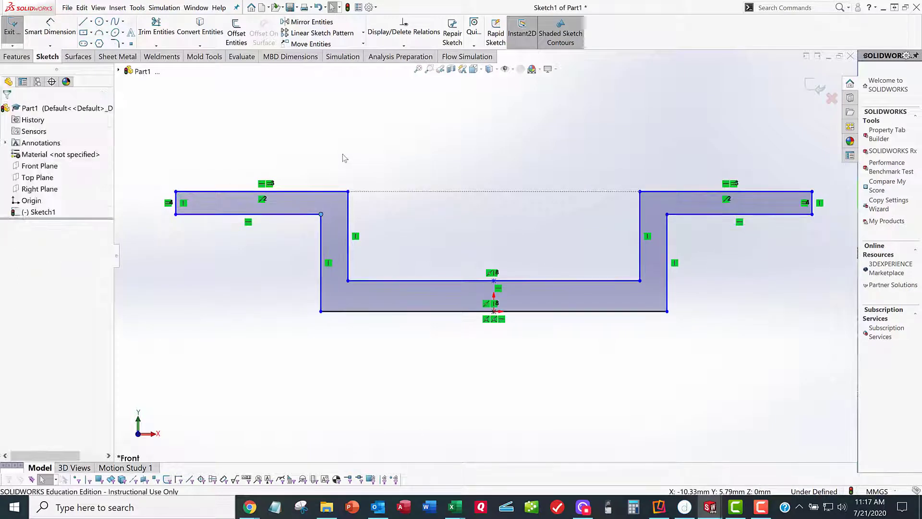
key("f")
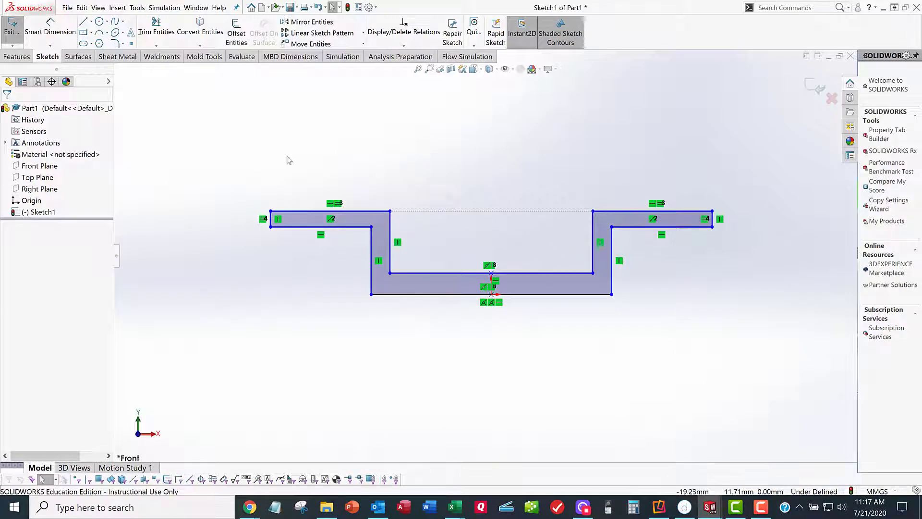
- Dimension the profile's overall width between the two outer flange ends as 35 mm
left_click(54, 34)
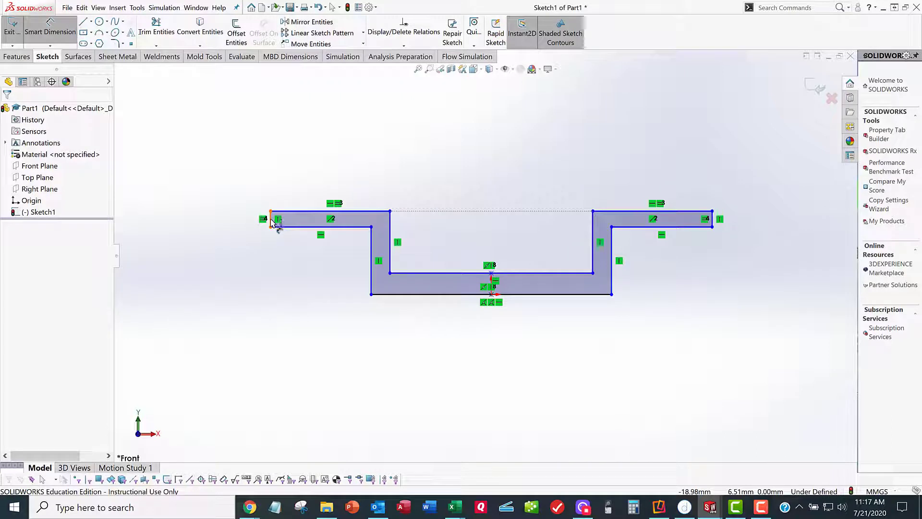
left_click(712, 224)
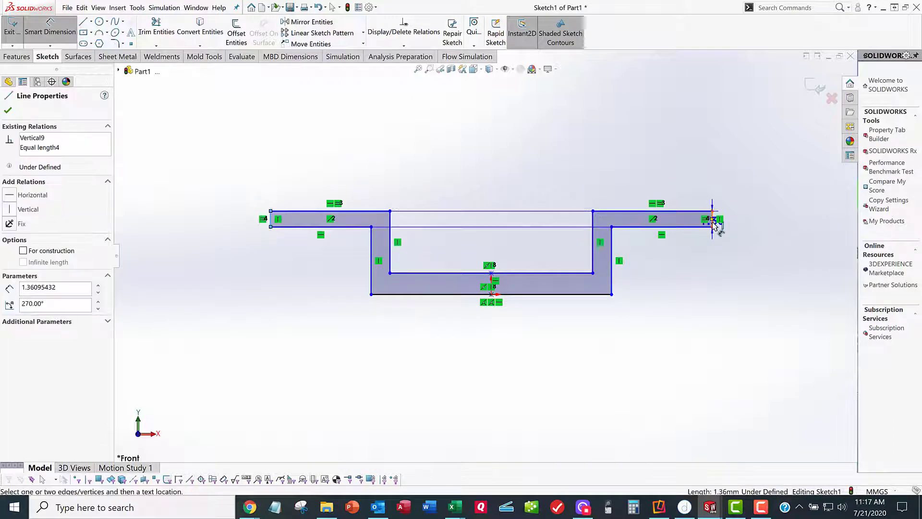
left_click(713, 221)
left_click(504, 159)
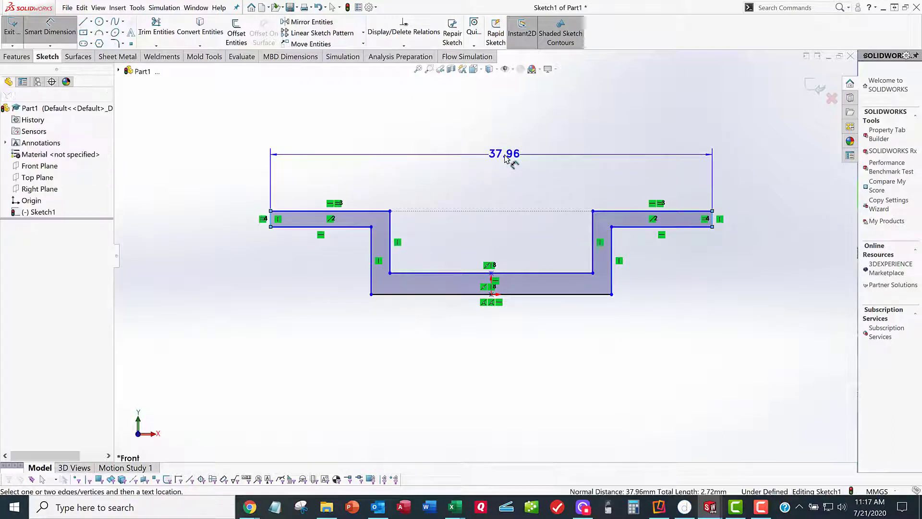
type("35")
key("Return")
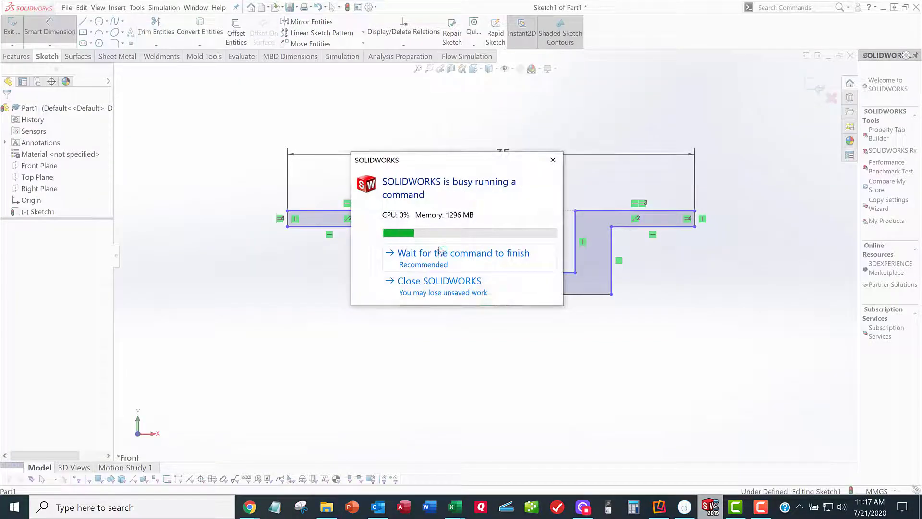
left_click(443, 252)
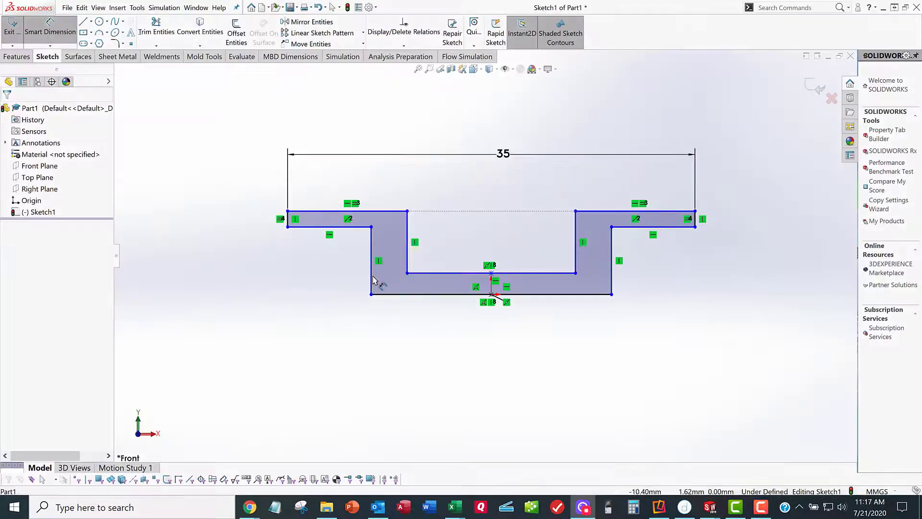
- Dimension the channel's outer width between its two outer side walls as 27 mm
left_click(612, 262)
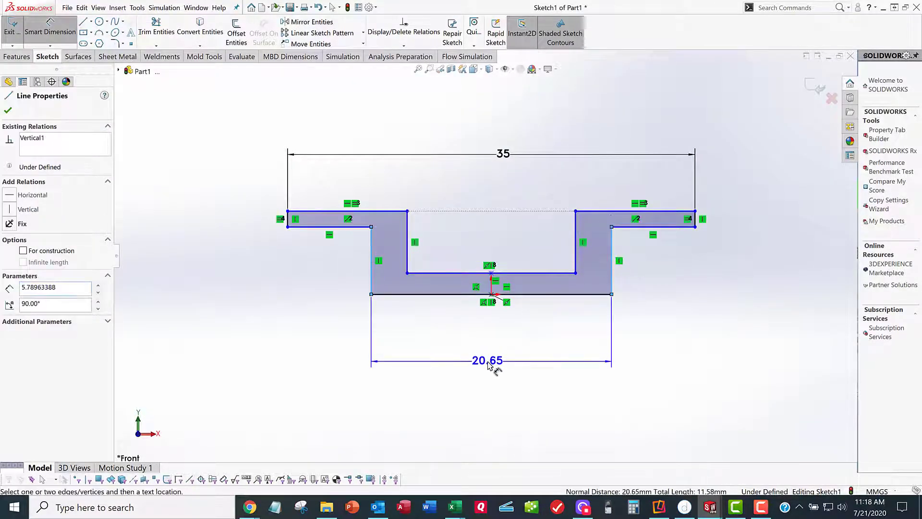
left_click(492, 364)
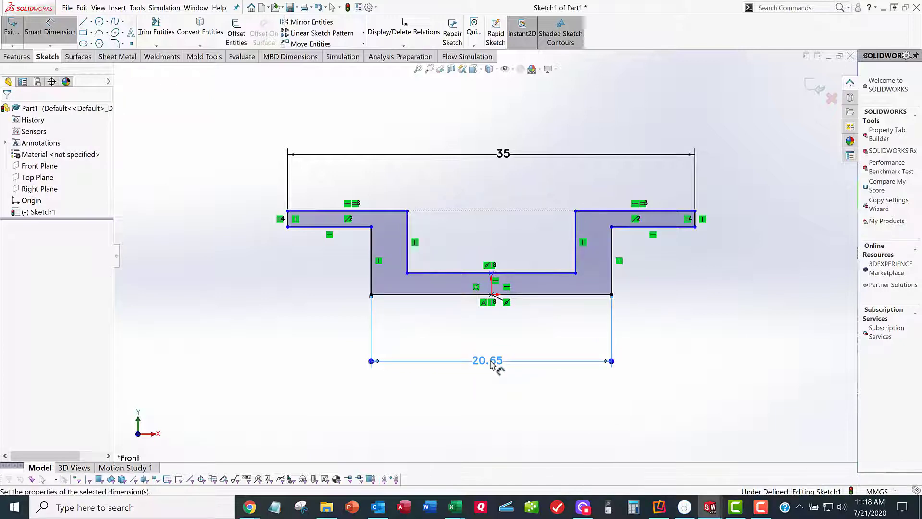
type("27")
key("Return")
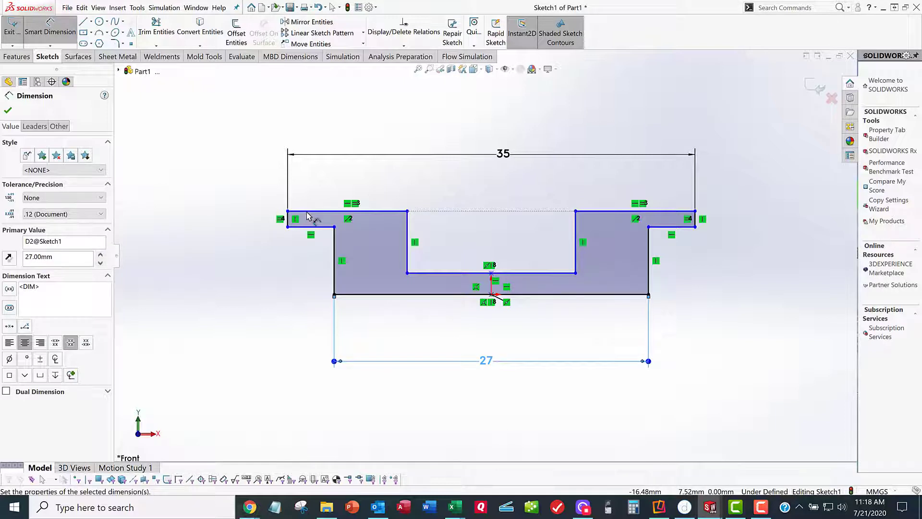
- Dimension the profile's overall height from the base line to the left flange's upper edge as 7.50 mm
left_click(348, 295)
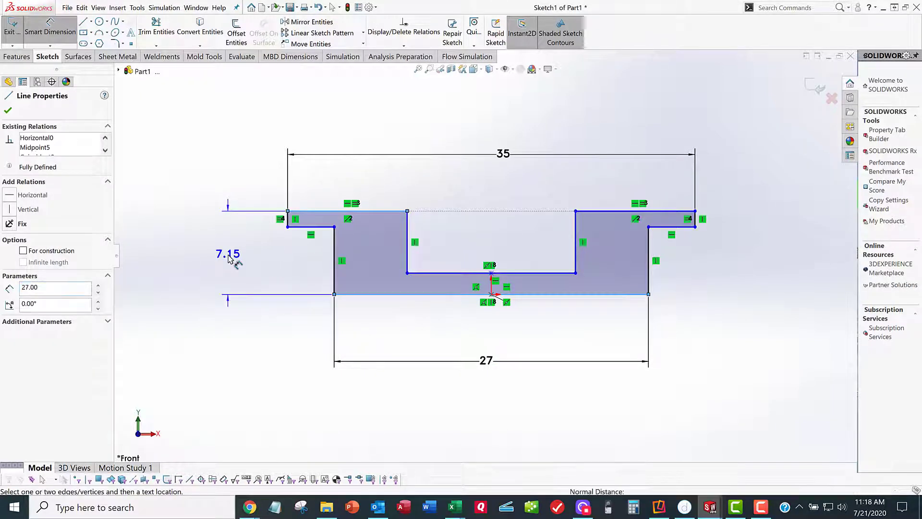
left_click(229, 258)
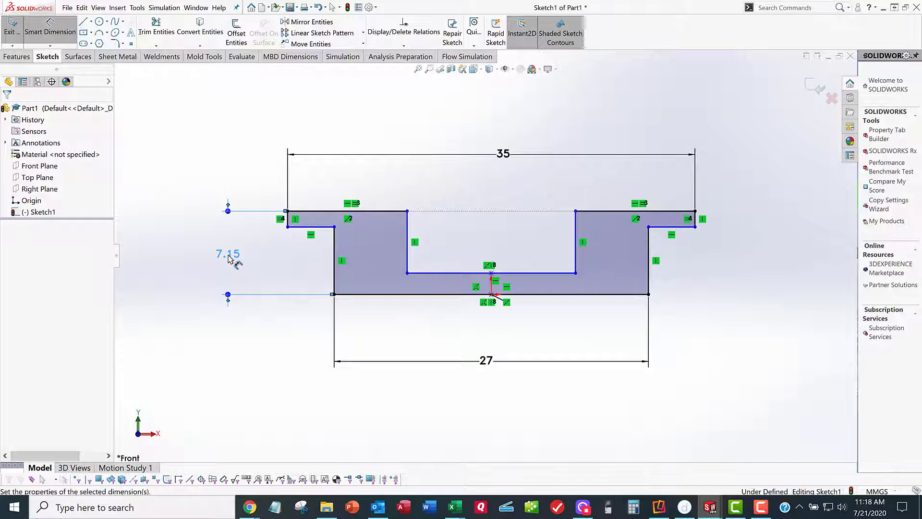
type("5")
key("Return")
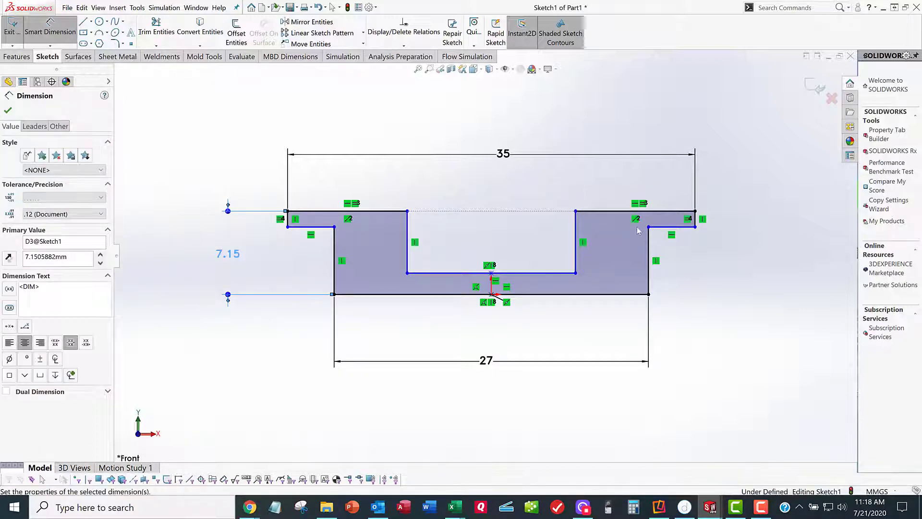
left_click(677, 227)
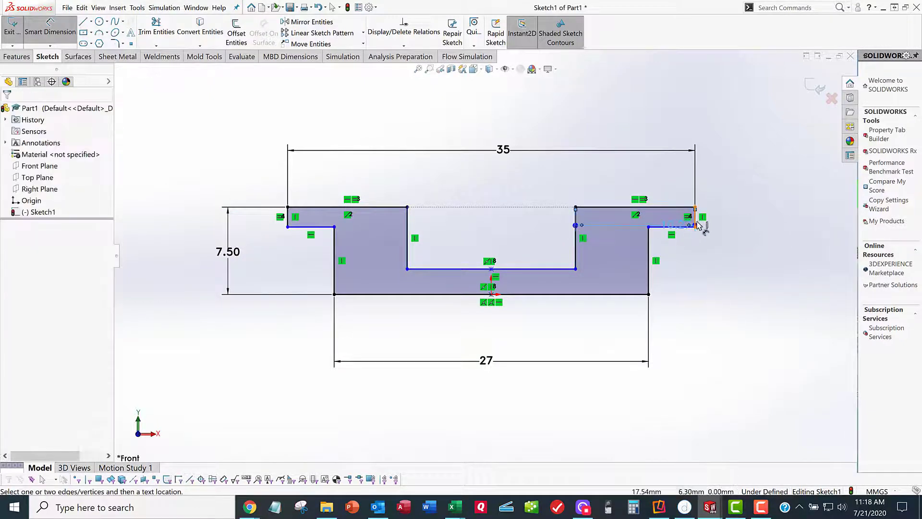
left_click(674, 223)
key("Escape")
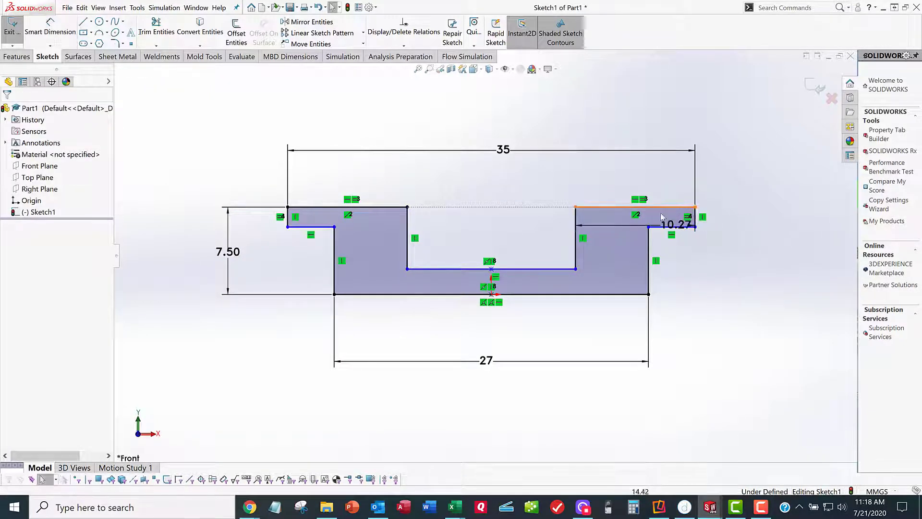
left_click(635, 226)
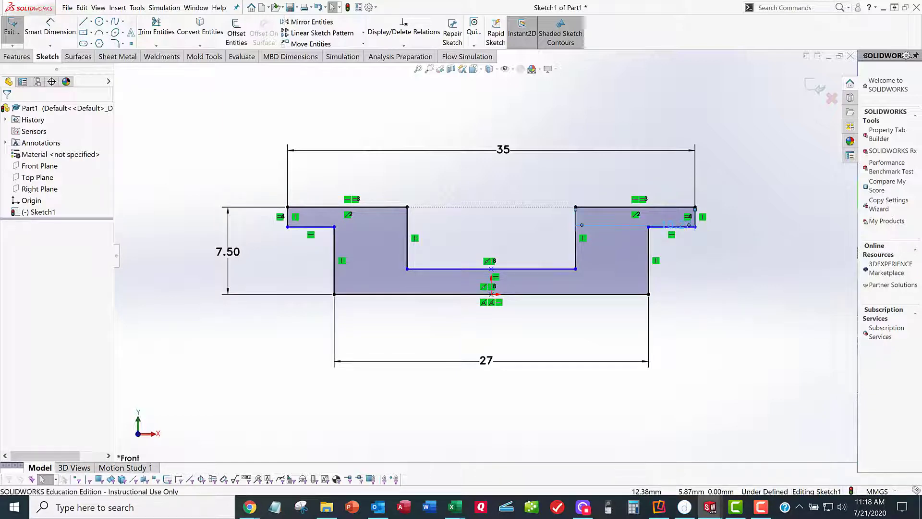
key("Delete")
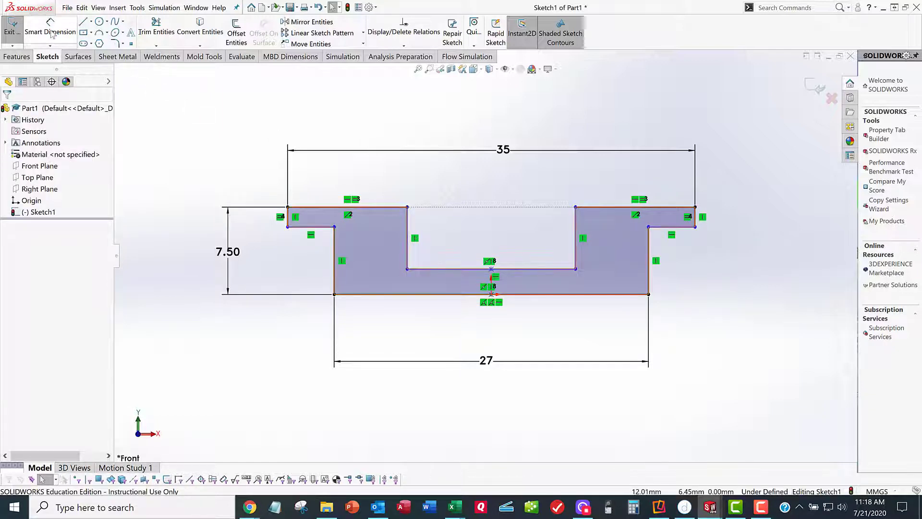
- Dimension the right flange's thickness between its upper and lower edges as 1 mm
left_click(51, 31)
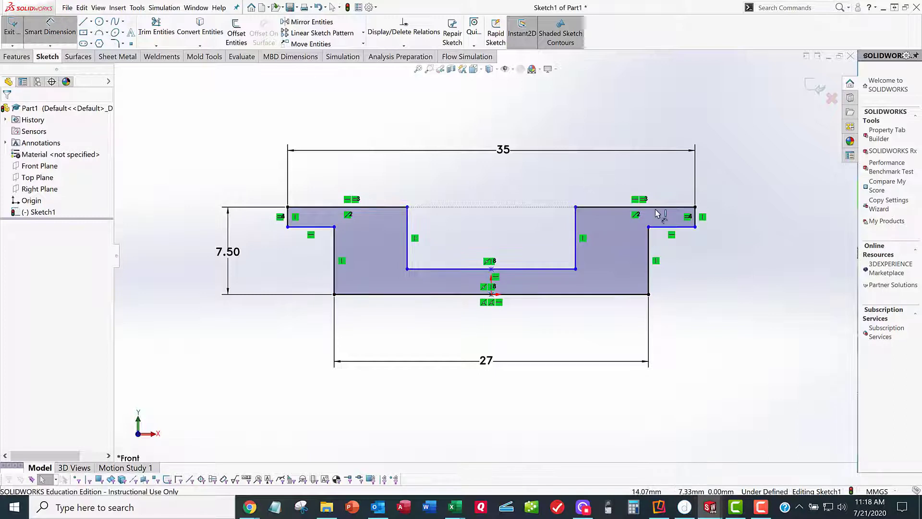
left_click(664, 229)
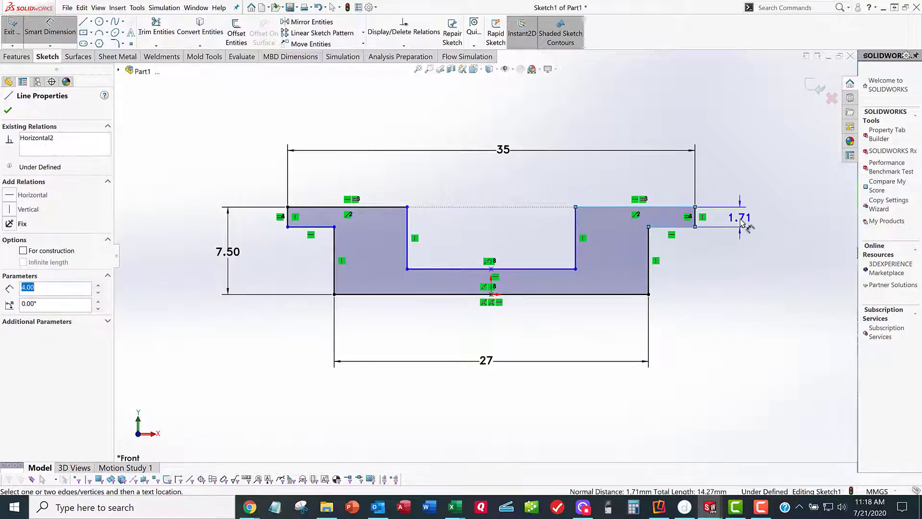
left_click(740, 219)
type("1")
key("Return")
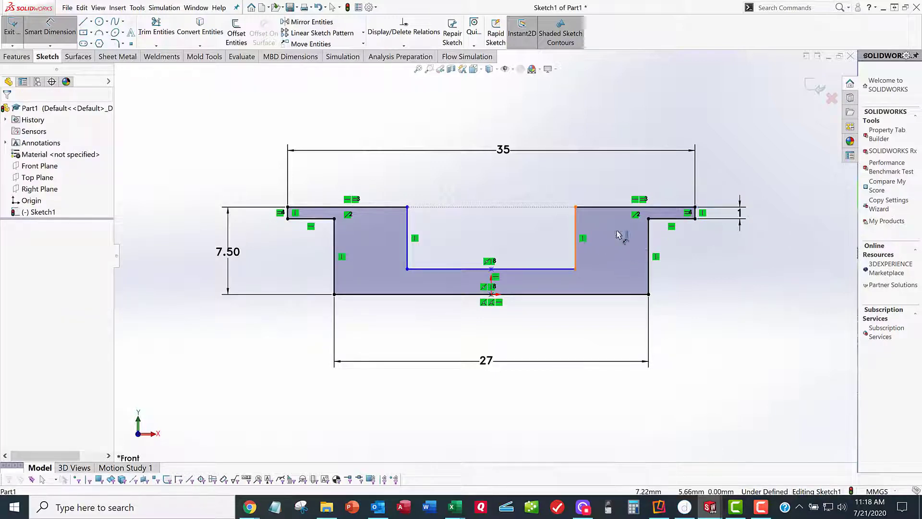
- Dimension the right side wall's thickness between its inner and outer vertical lines as 1 mm
left_click(649, 242)
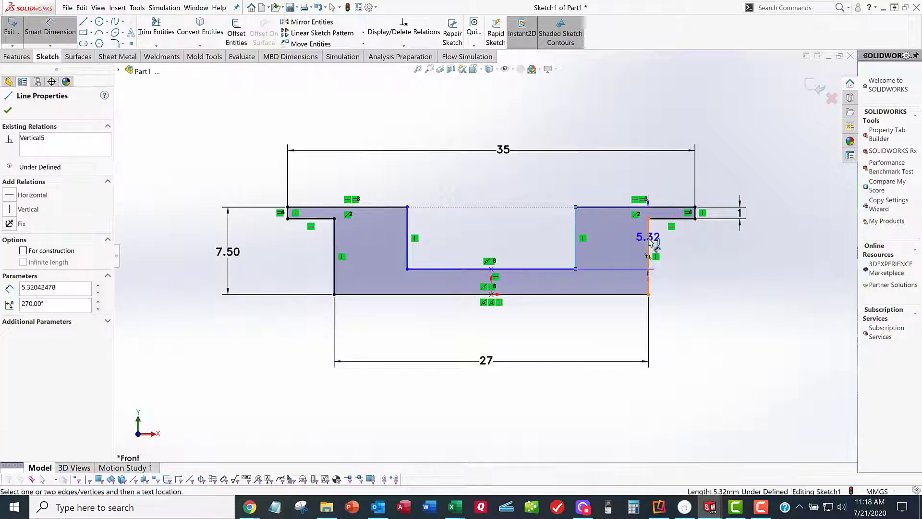
left_click(621, 177)
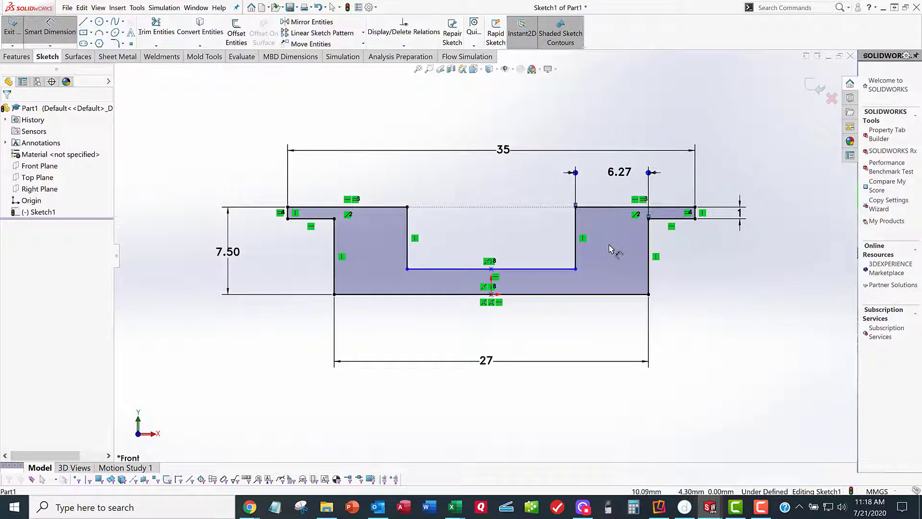
left_click(644, 179)
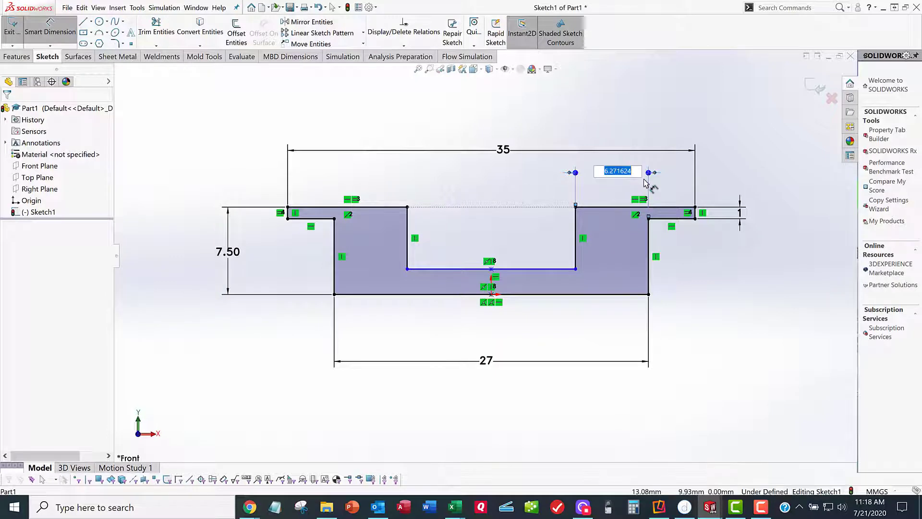
type("1")
key("Return")
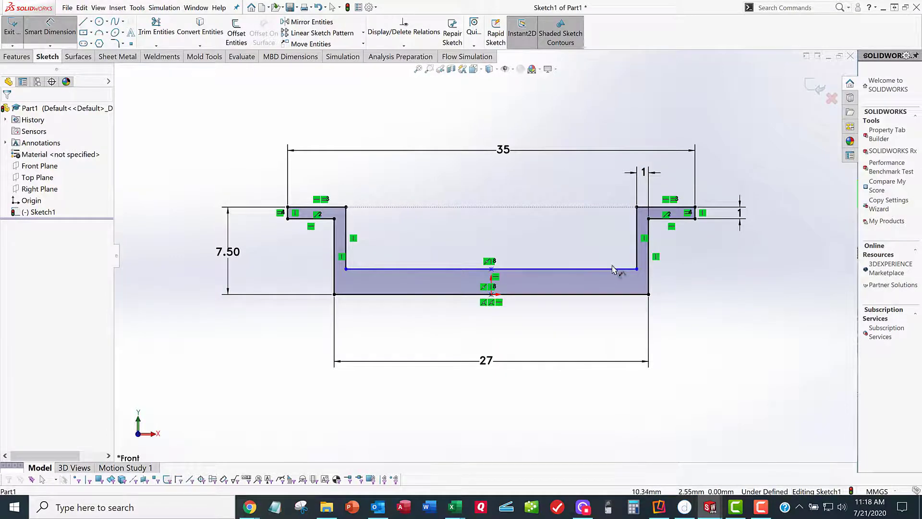
- Dimension the channel floor's thickness as 1 mm and exit the sketch
left_click(613, 294)
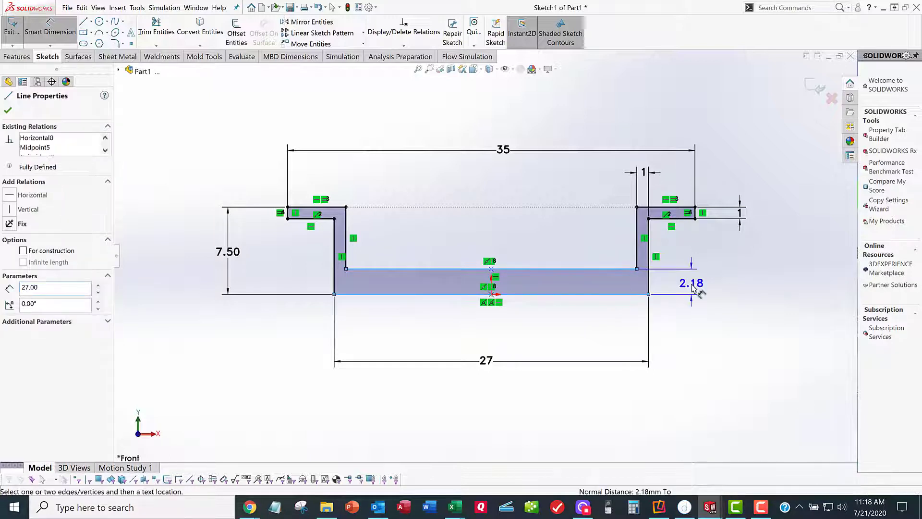
left_click(692, 288)
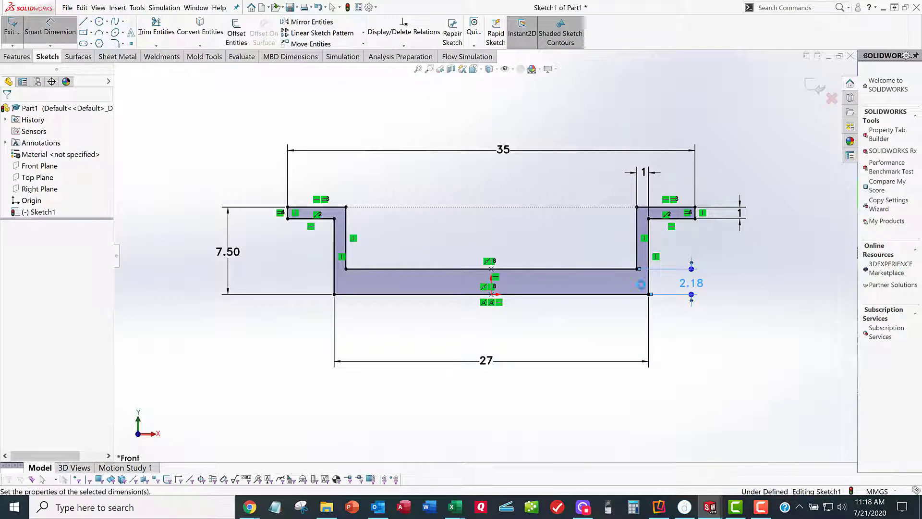
key("Return")
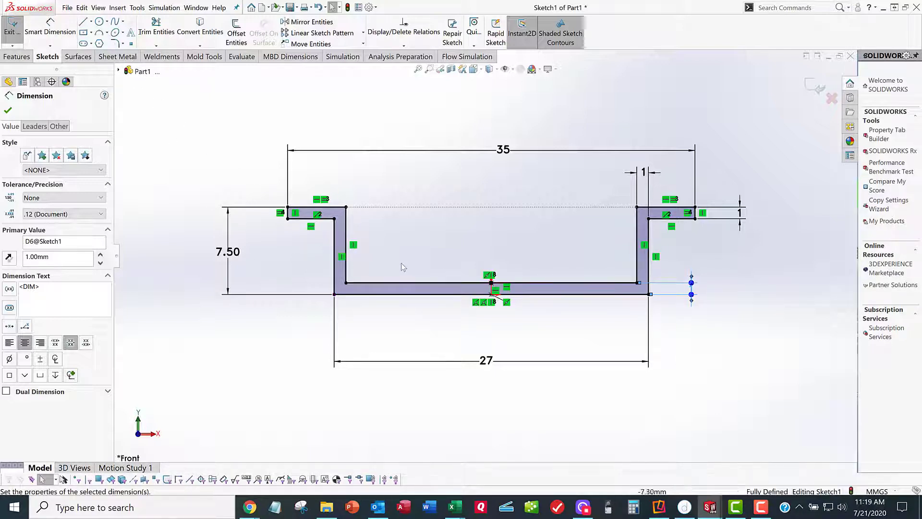
key("Escape")
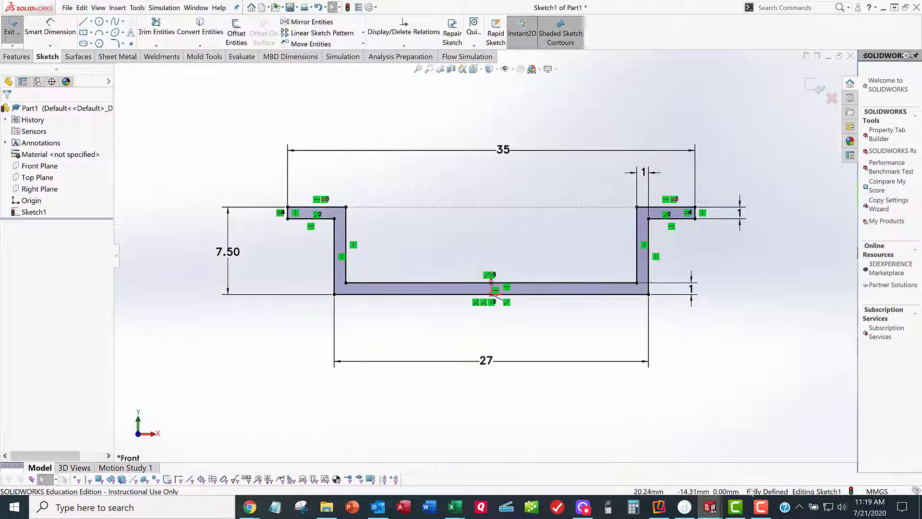
left_click(12, 26)
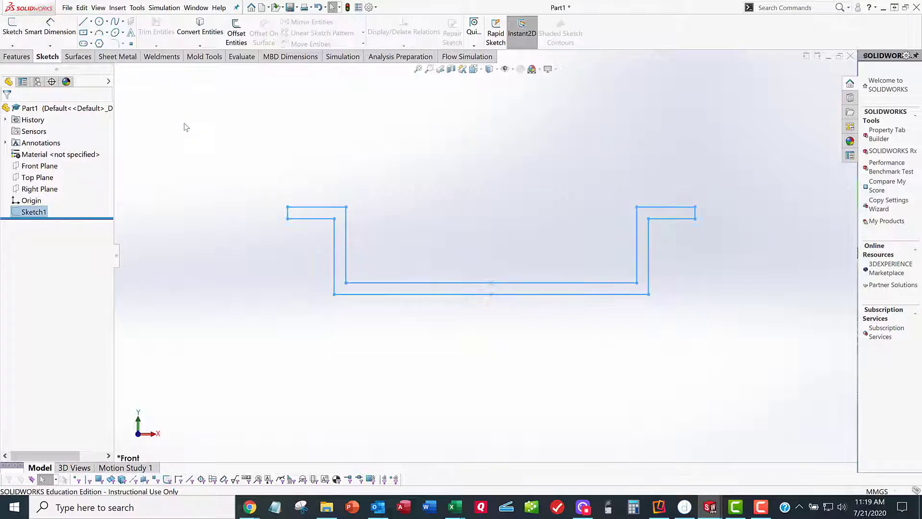
- Extrude the closed rail profile 2000 mm blind from the sketch plane
key("space")
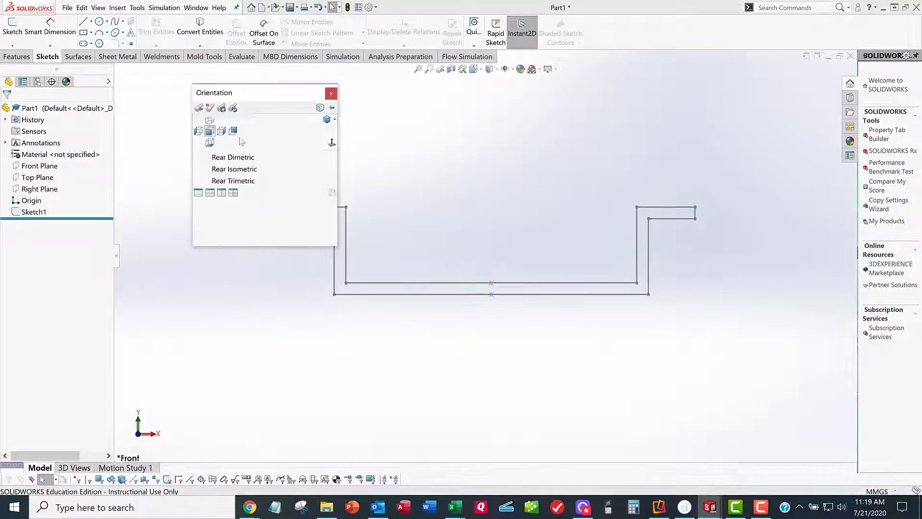
left_click(325, 121)
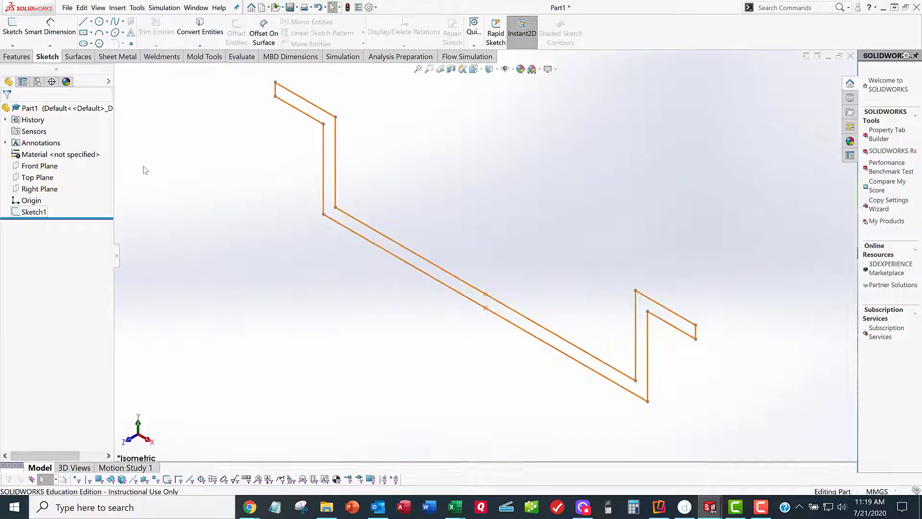
left_click(33, 212)
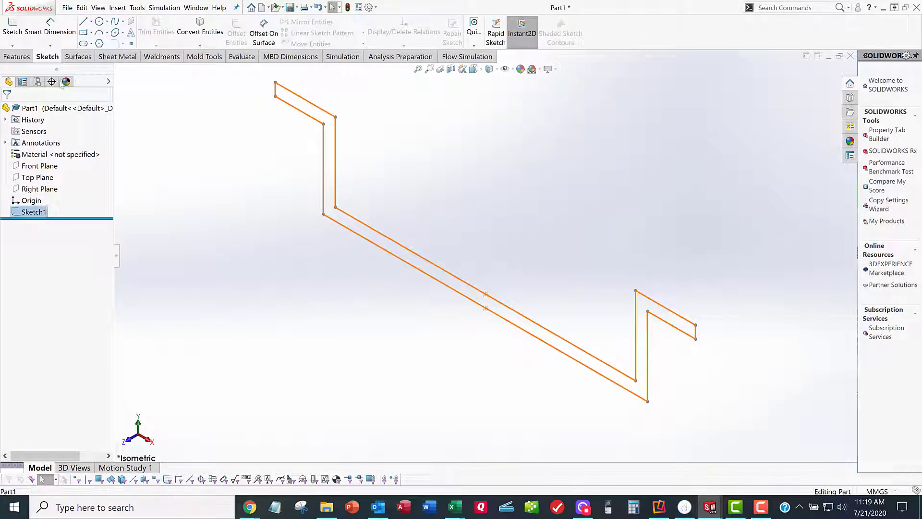
left_click(19, 57)
left_click(18, 32)
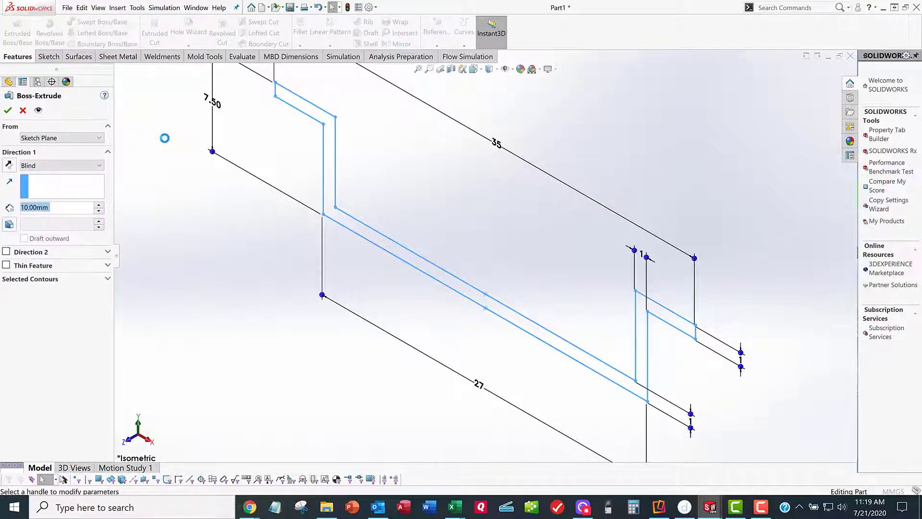
type("2000")
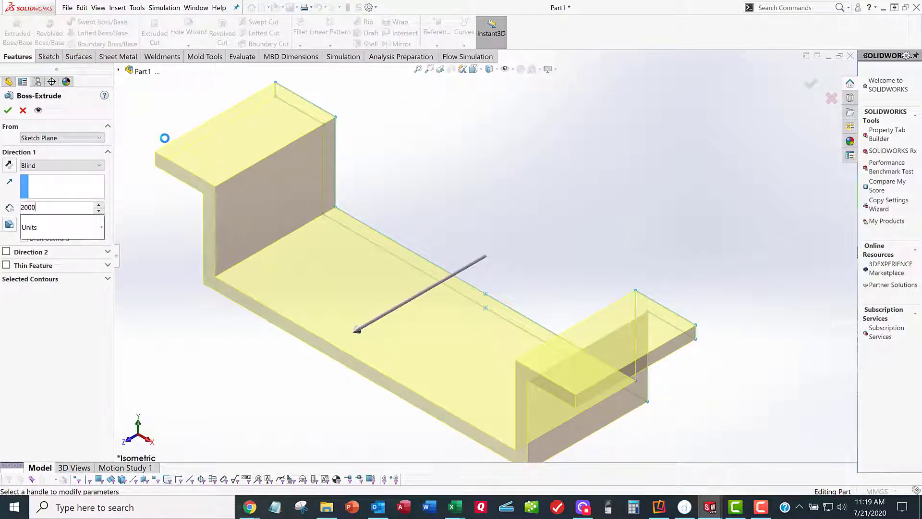
key("Return")
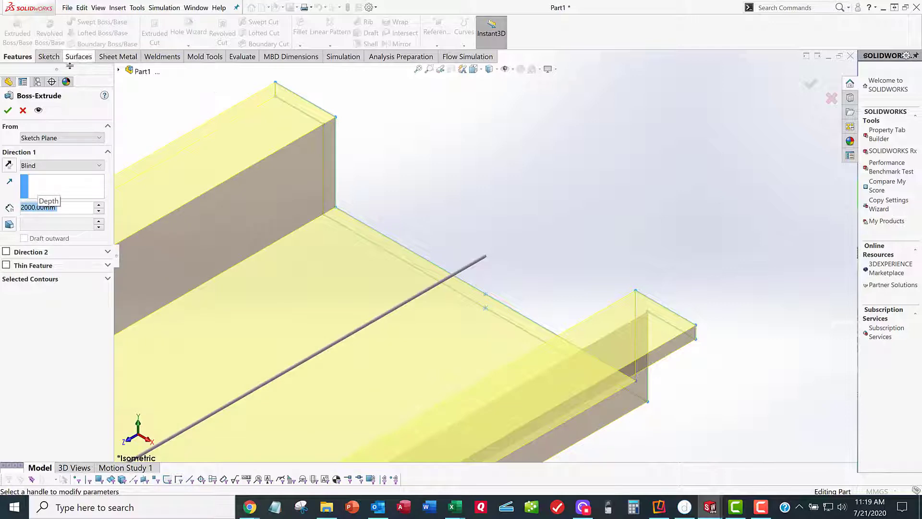
left_click(8, 110)
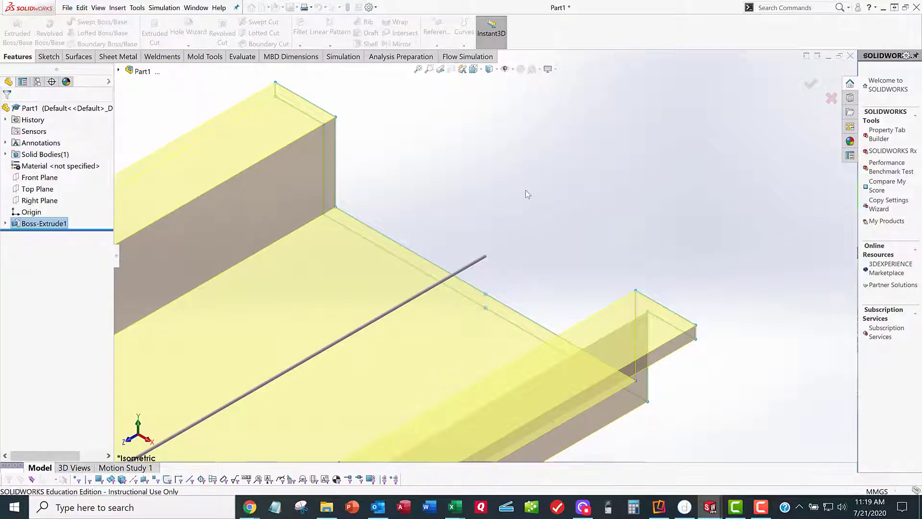
- Start a sketch on the upper face of the channel floor, viewing the rail's origin end from the top
key("space")
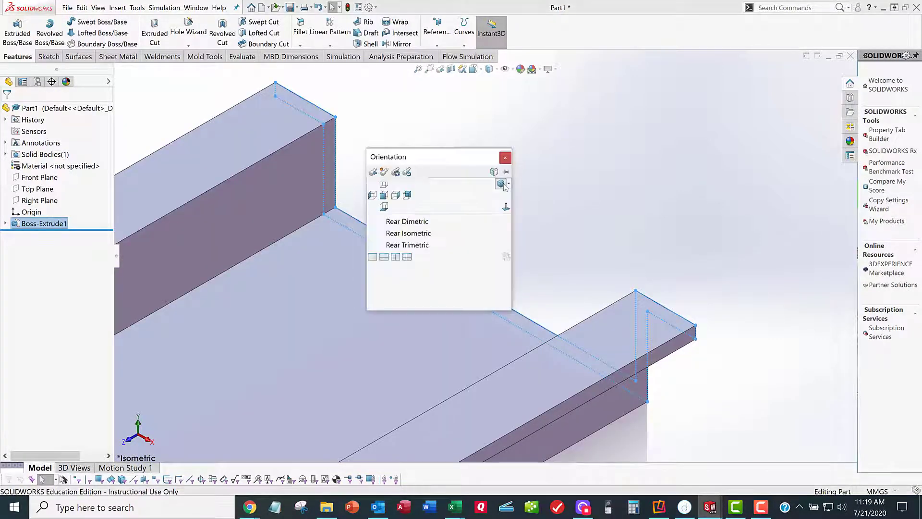
left_click(384, 184)
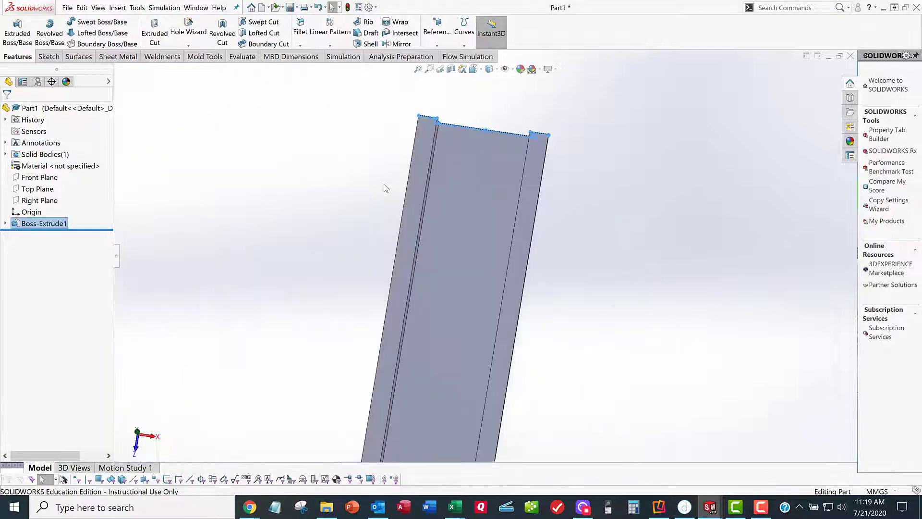
left_click(530, 104)
scroll(483, 84, "down", 4)
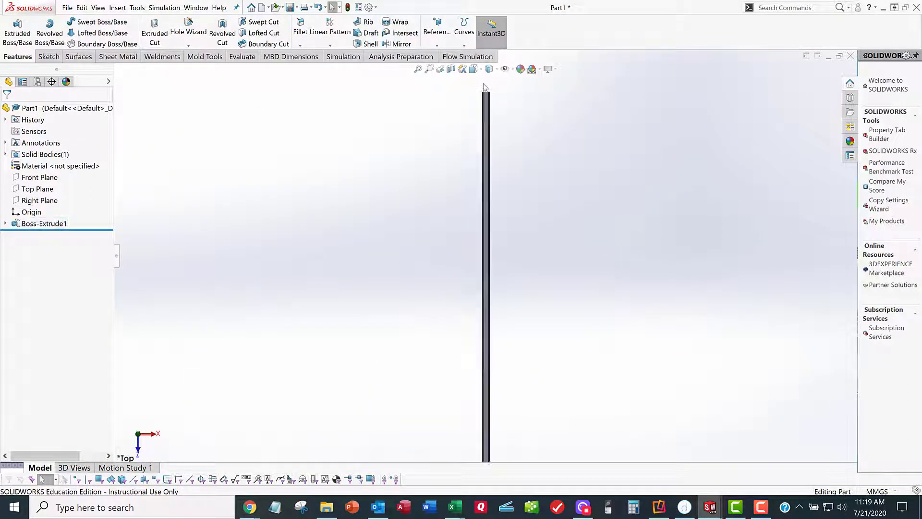
scroll(486, 114, "down", 2)
left_click(31, 212)
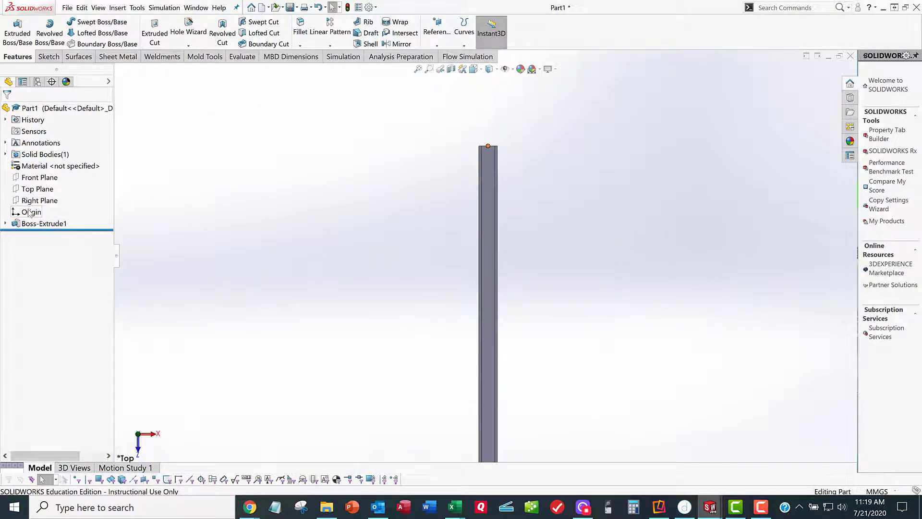
scroll(468, 161, "down", 1)
scroll(502, 168, "down", 6)
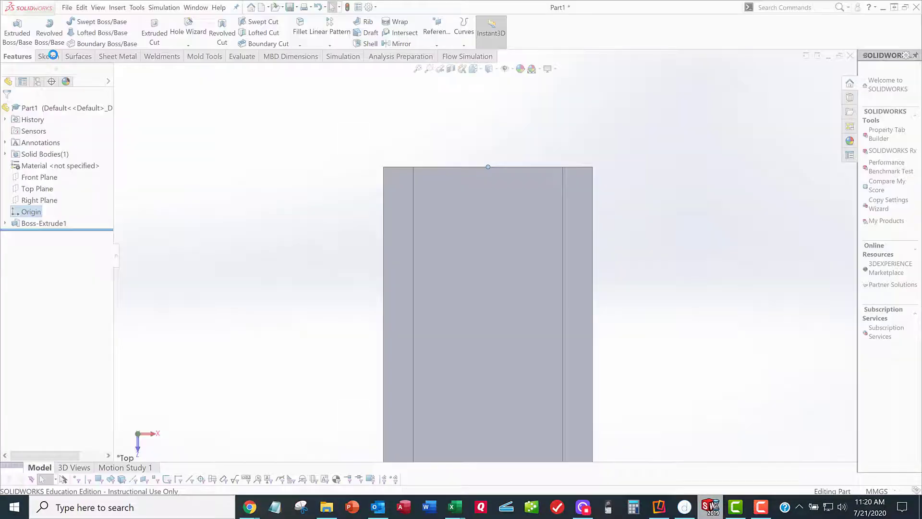
left_click(430, 254)
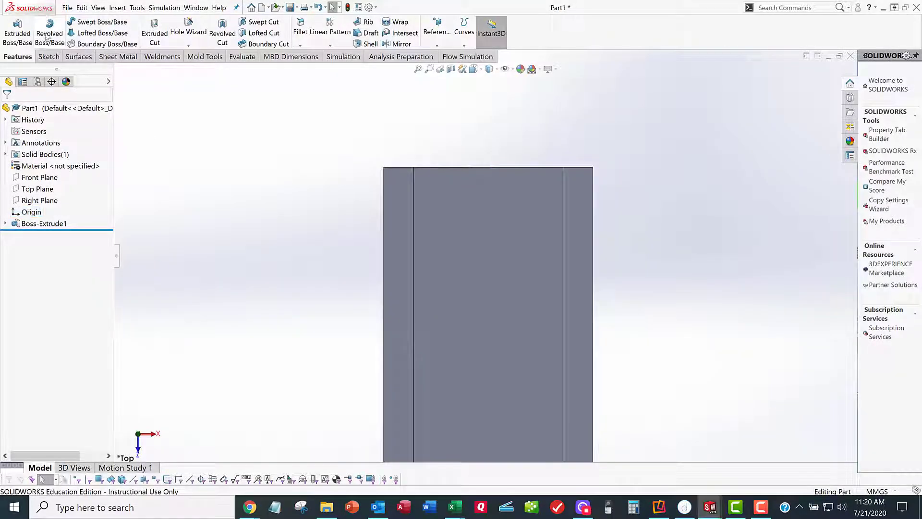
left_click(41, 57)
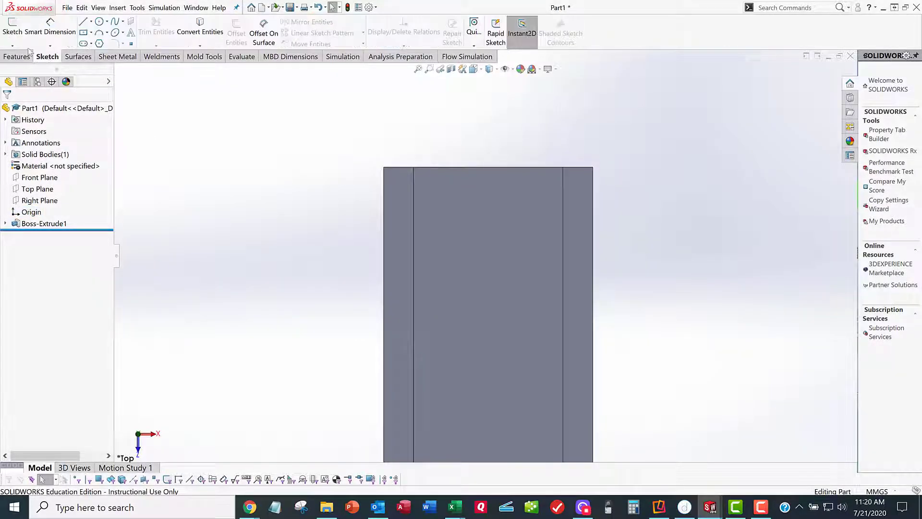
left_click(12, 33)
left_click(475, 243)
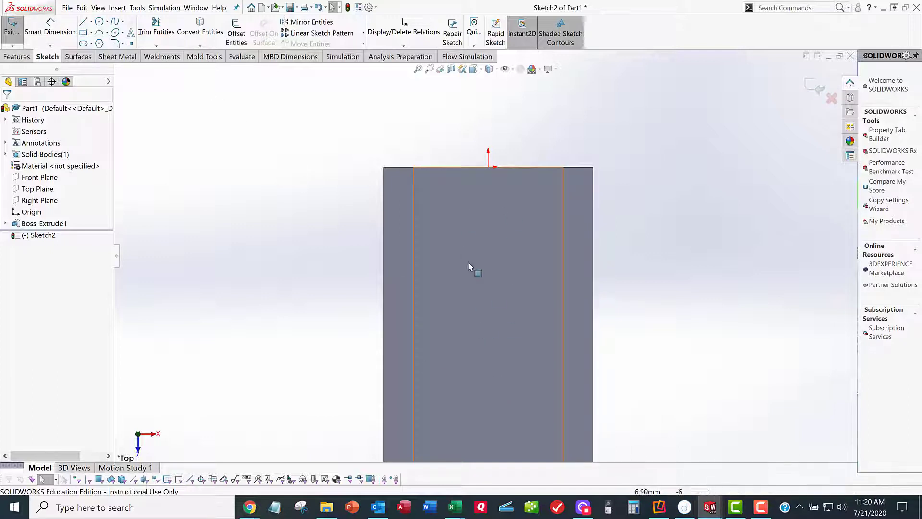
- Sketch a lengthwise straight slot in line with the origin, about 22 mm between arc centres, and widen it to about 9.7 mm
left_click(90, 43)
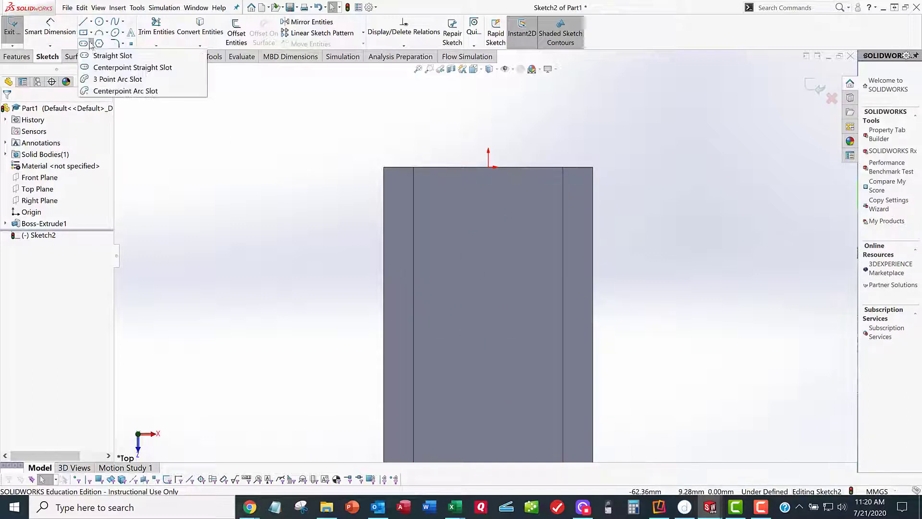
left_click(112, 65)
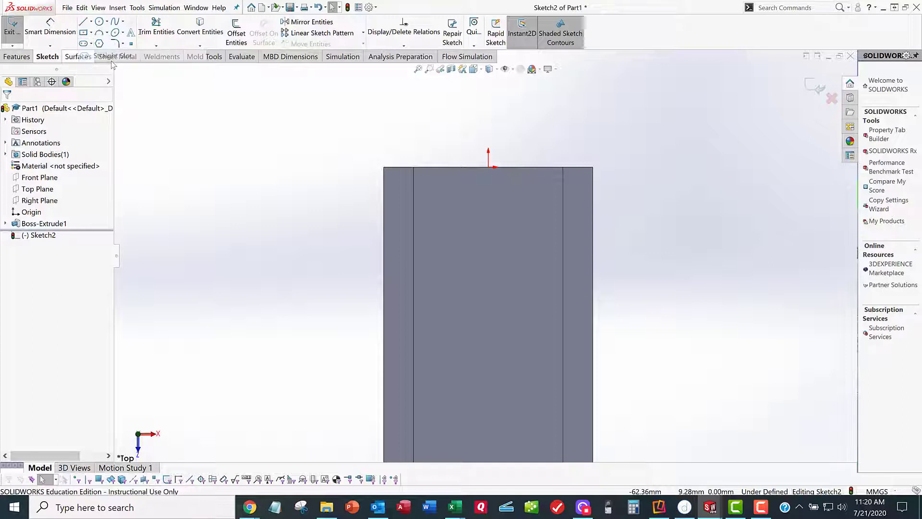
left_click(488, 233)
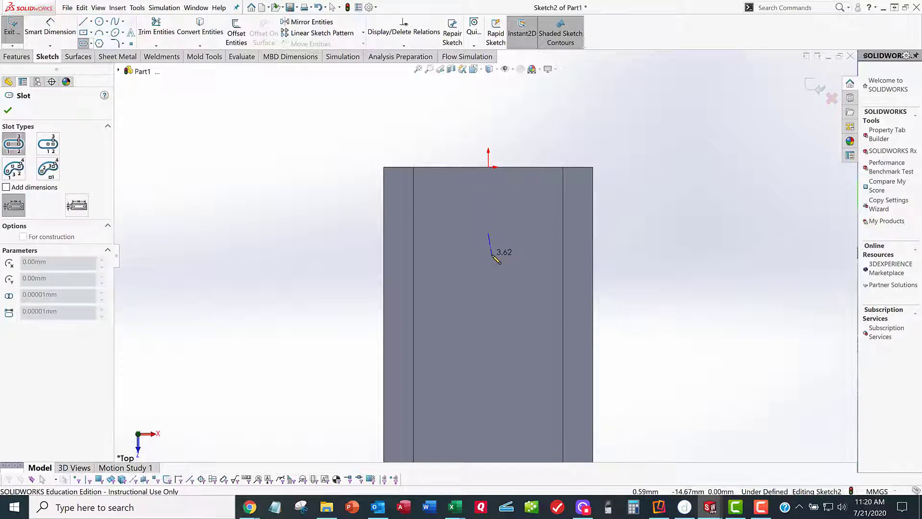
left_click(488, 365)
left_click(471, 308)
right_click(436, 258)
left_click(456, 264)
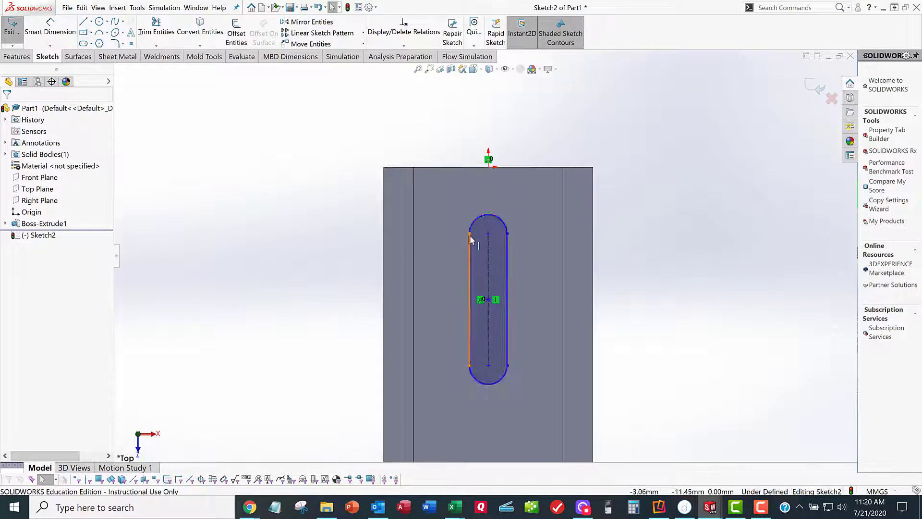
mouse_move(445, 237)
left_mouse_down()
mouse_move(436, 237)
mouse_move(459, 240)
left_mouse_up()
left_click(293, 207)
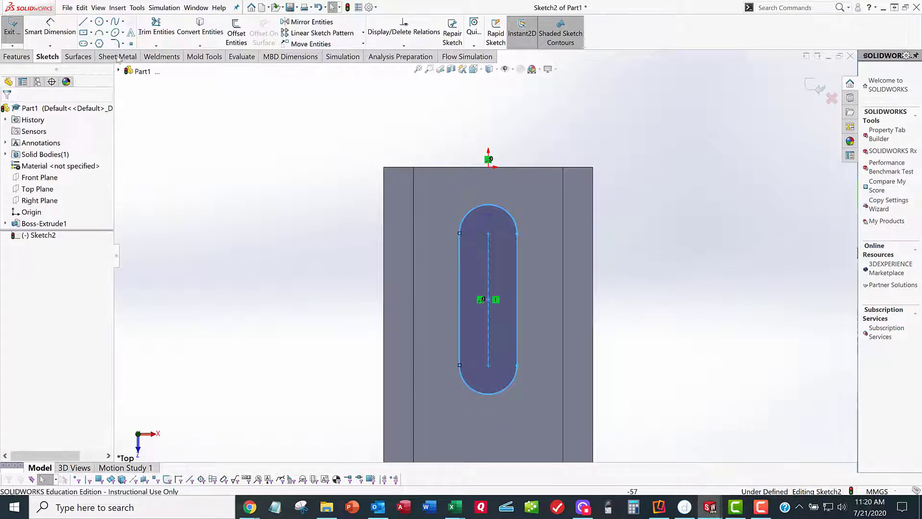
- Dimension the slot's width between its two straight sides as 6.2 mm
left_click(64, 29)
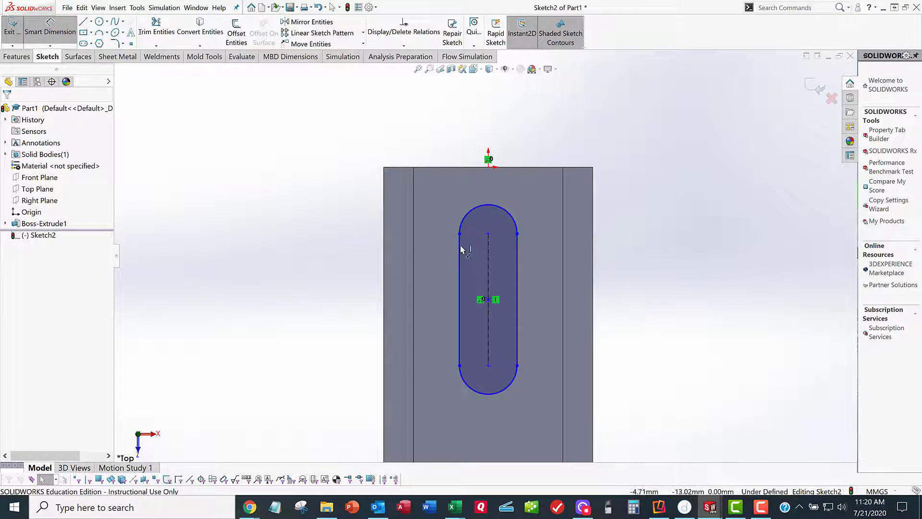
left_click(518, 255)
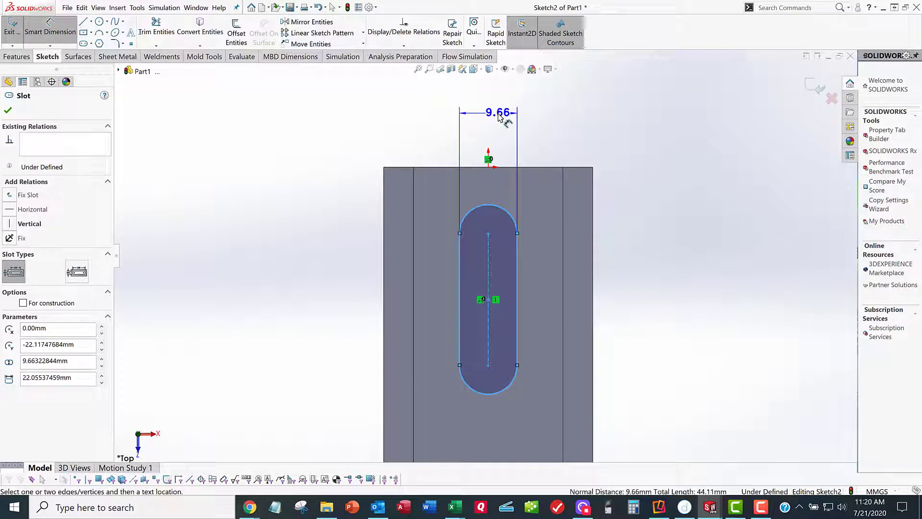
left_click(499, 118)
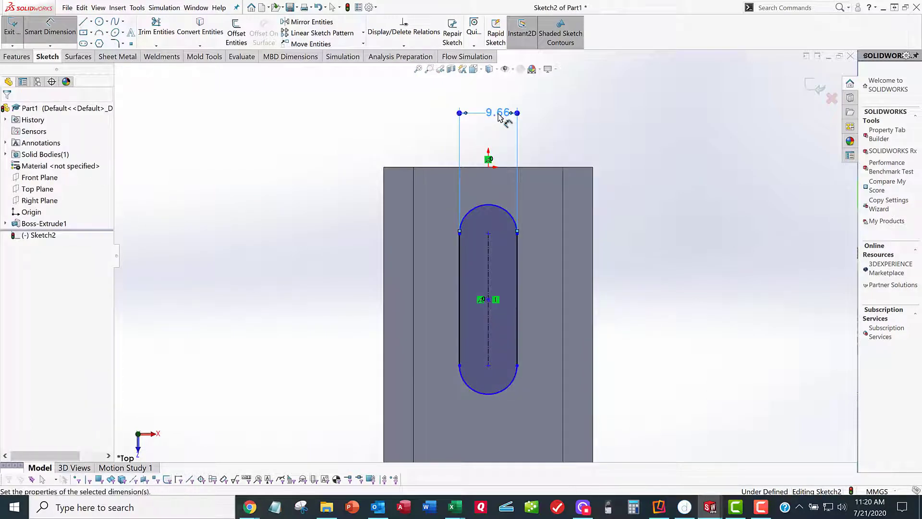
type("6.2")
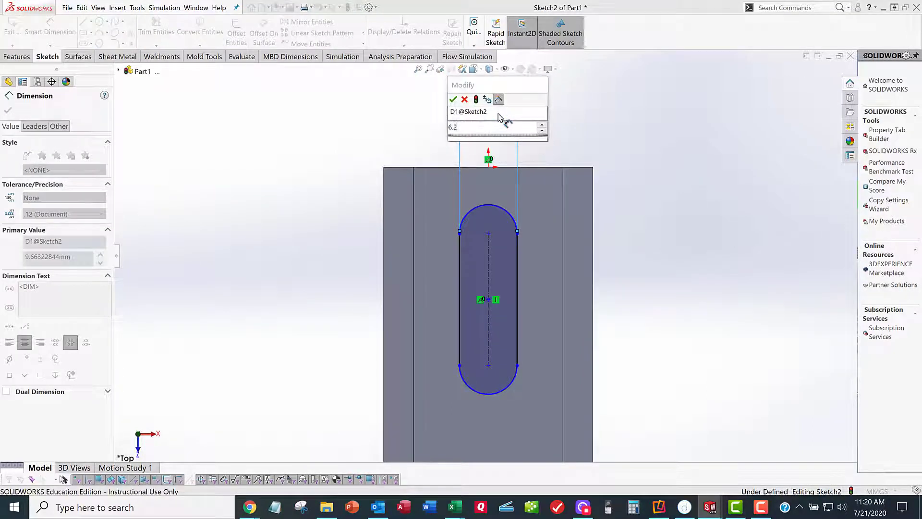
key("Return")
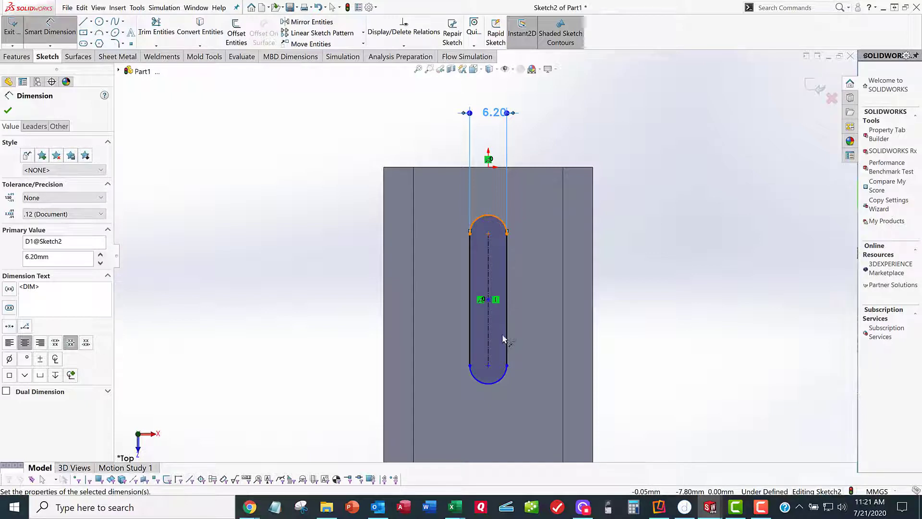
- Dimension the distance between the slot's two end arc centres as 15 mm
left_click(489, 384)
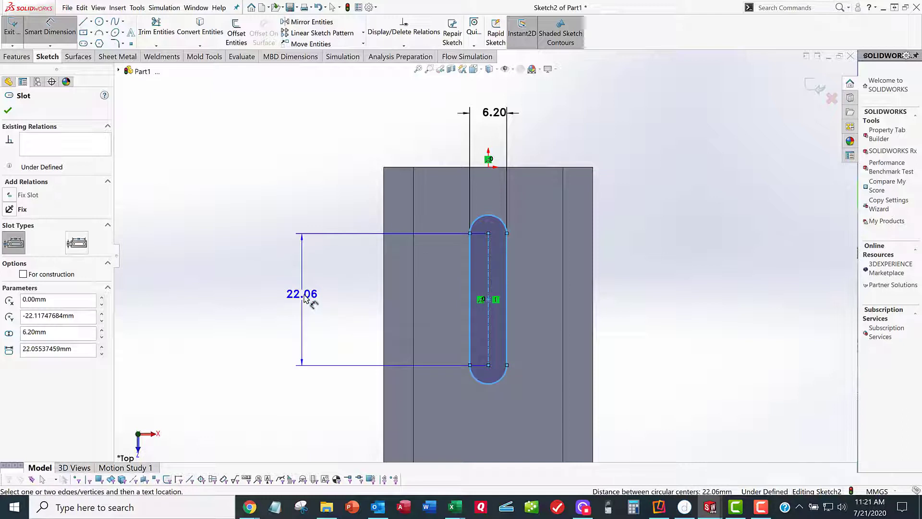
left_click(305, 298)
type("15")
key("Return")
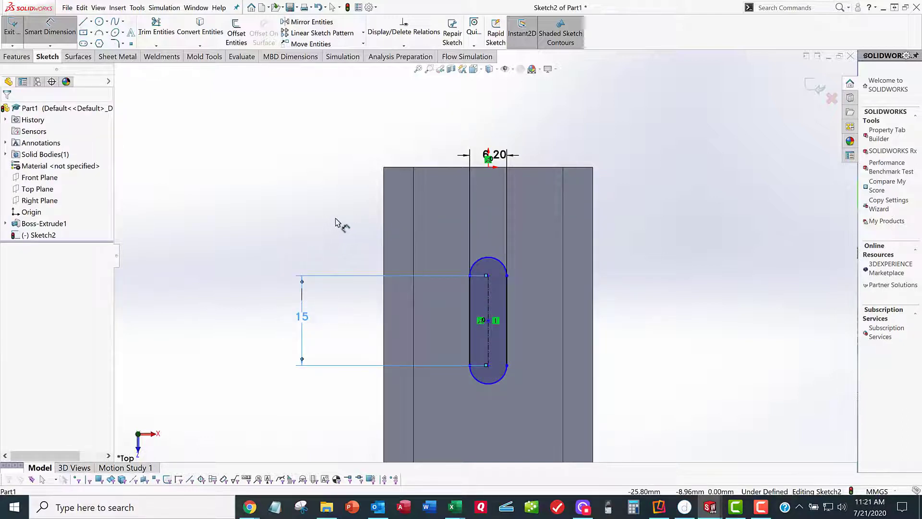
- Dimension the distance from the rail's end edge to the slot's centre point as 25/2 mm
left_click(482, 321)
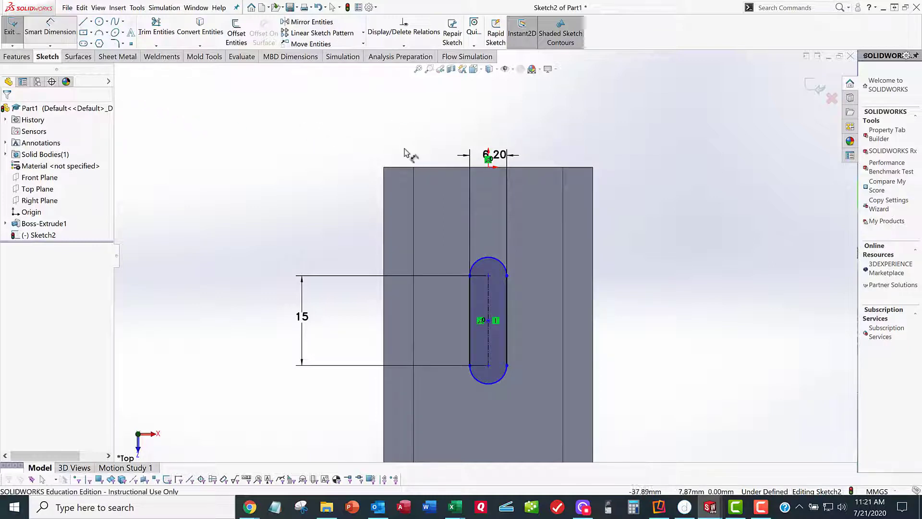
left_click(536, 168)
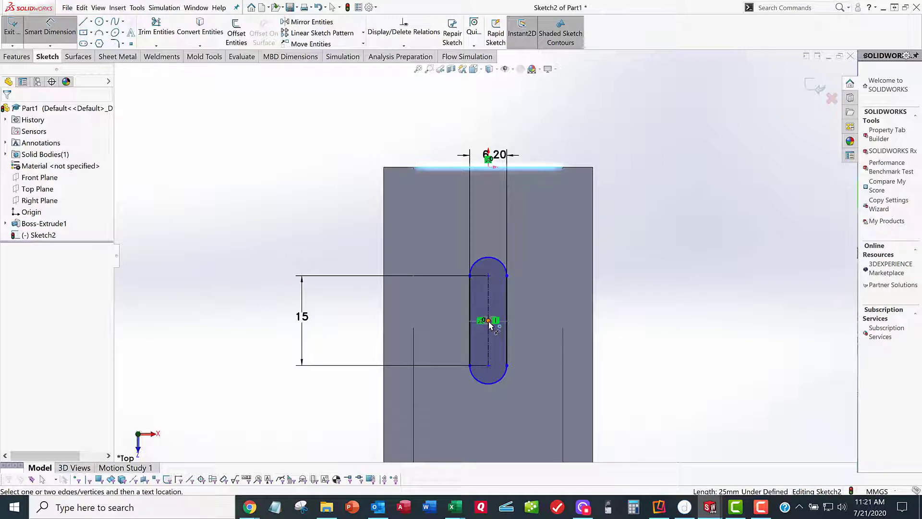
left_click(509, 306)
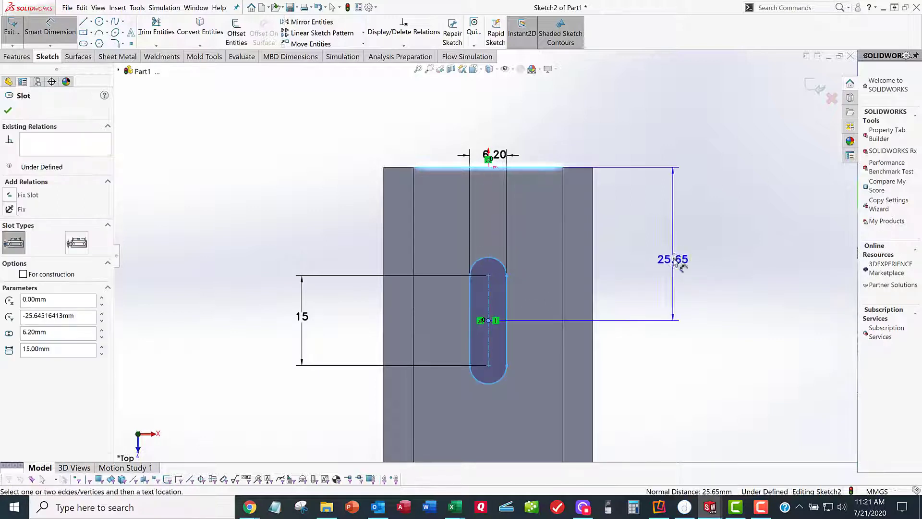
left_click(675, 240)
double_click(675, 241)
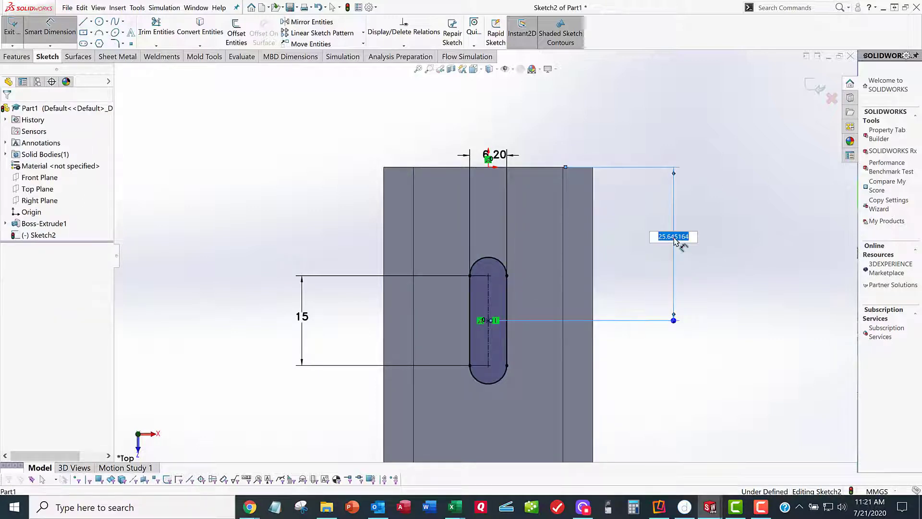
type("25/2")
key("Return")
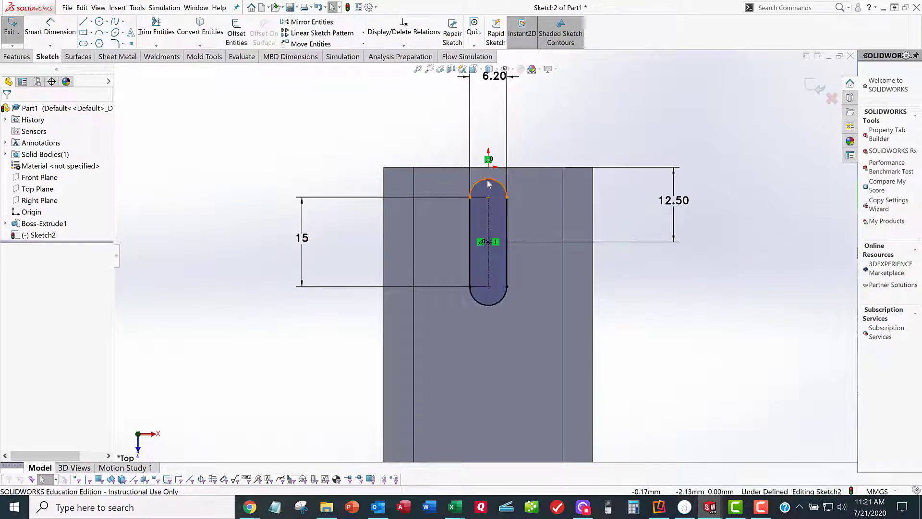
left_click(317, 200)
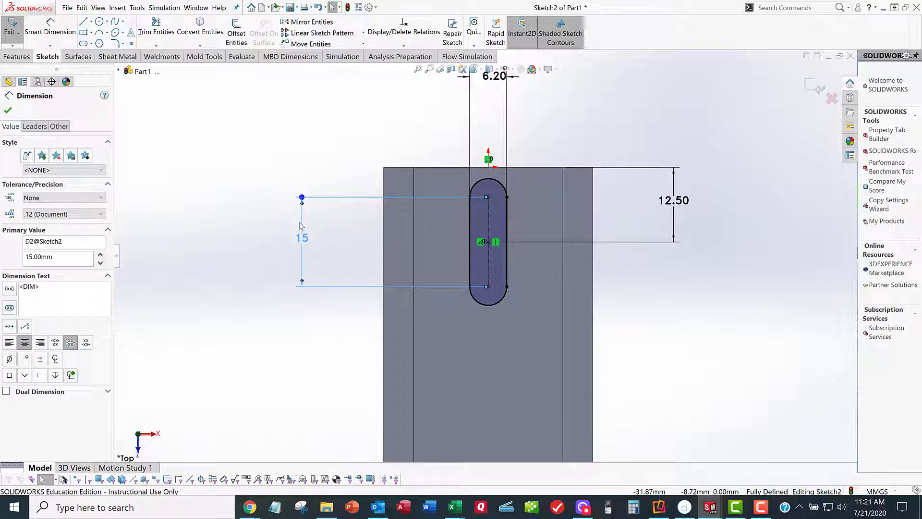
right_click(304, 238)
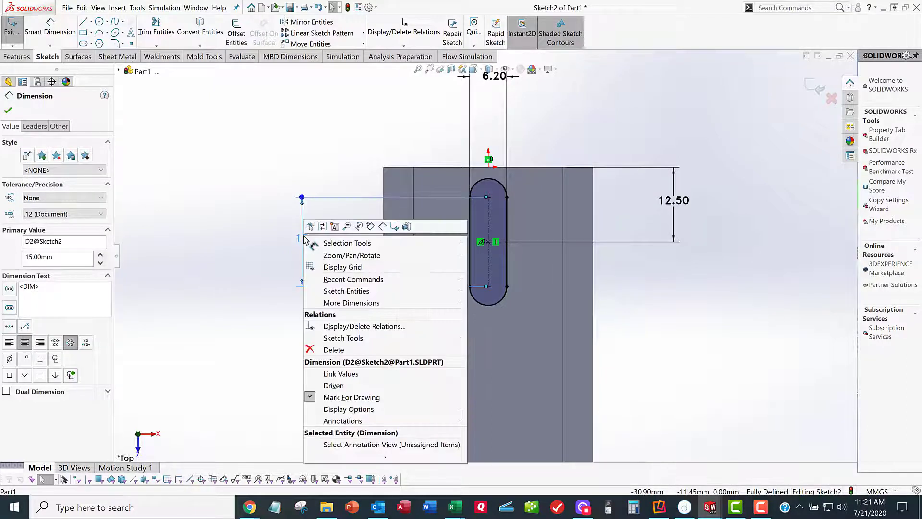
left_click(213, 164)
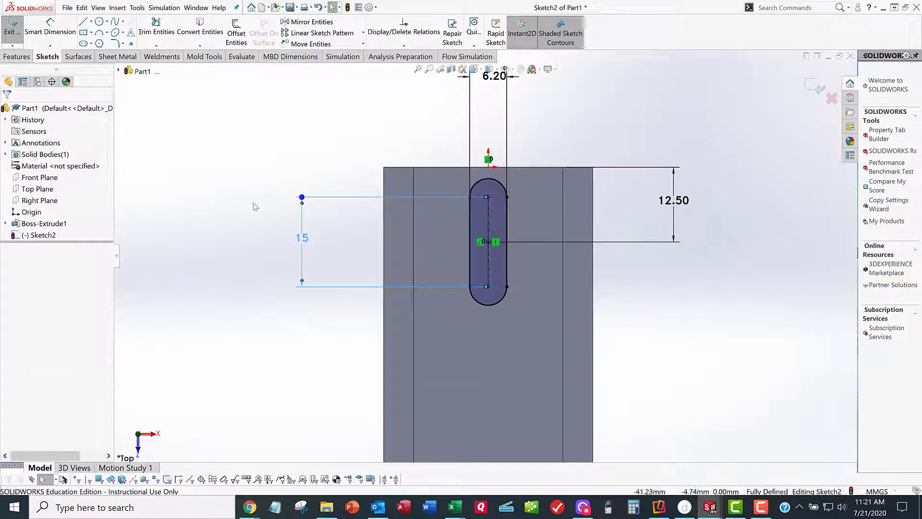
- Change both arc conditions of the slot's 15 mm length dimension from Center to Max so it spans the outer ends
left_click(262, 201)
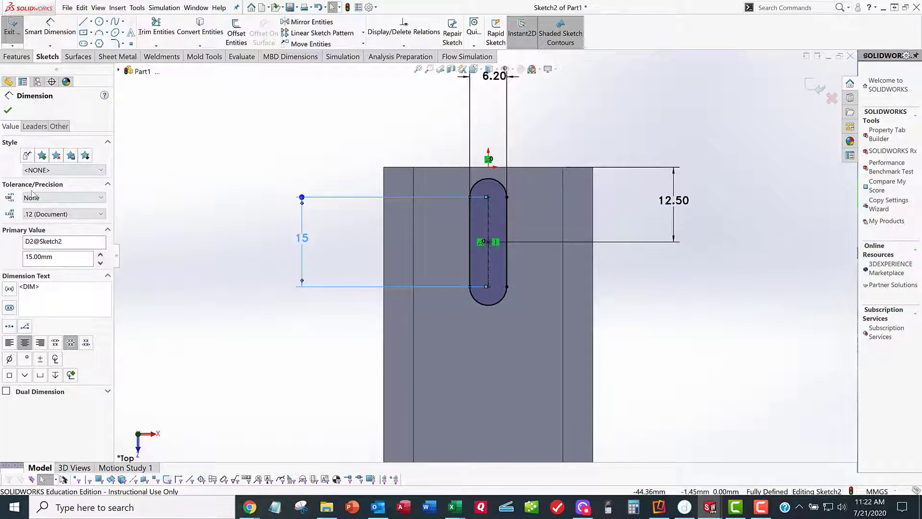
left_click(35, 126)
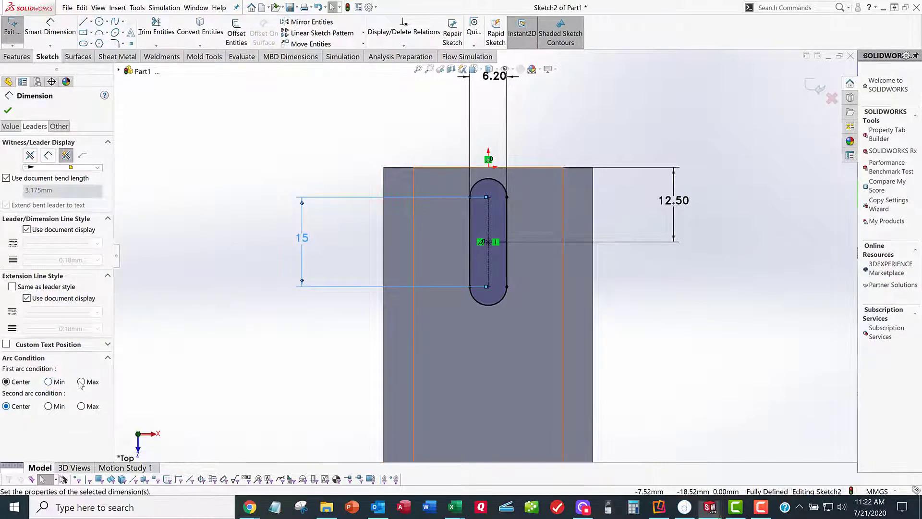
left_click(81, 406)
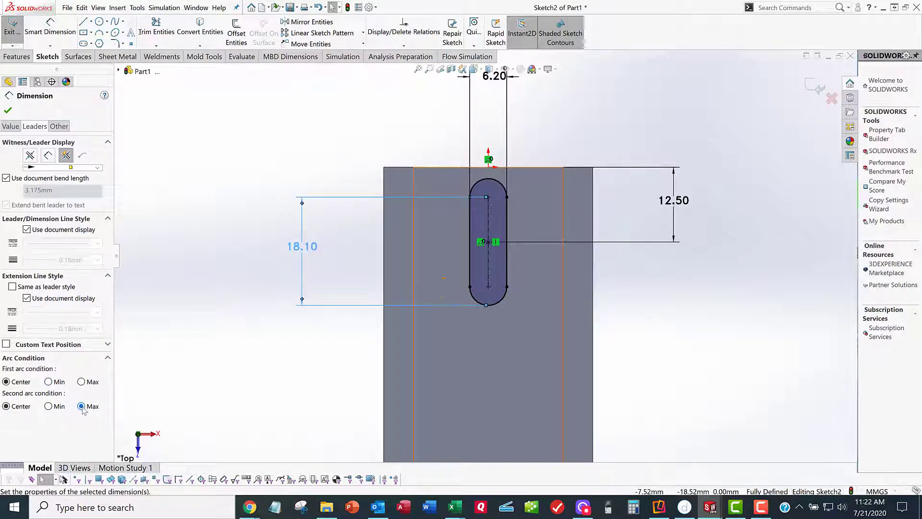
left_click(81, 382)
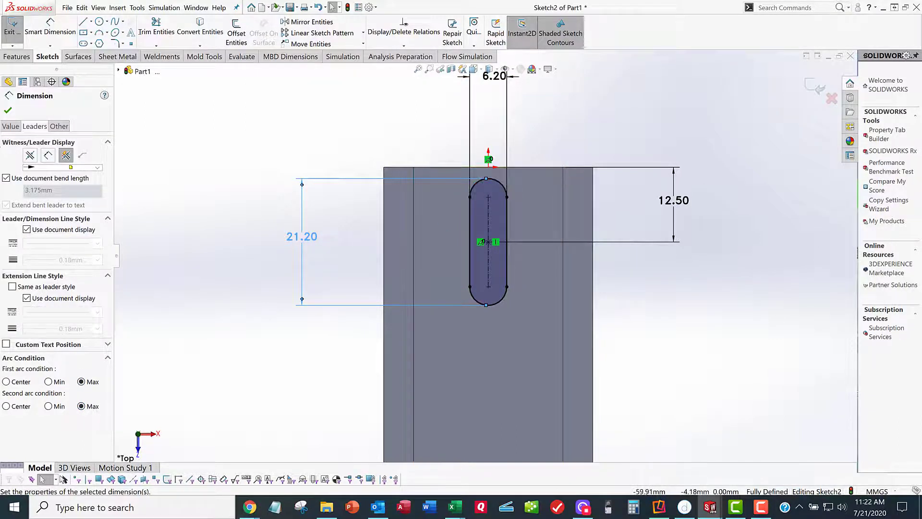
left_click(8, 110)
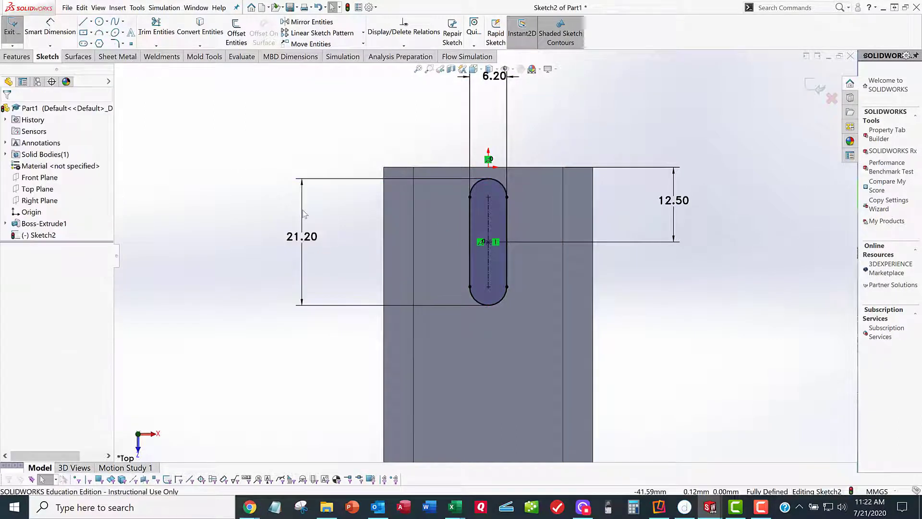
- Set the slot's overall length to 15 mm and exit the sketch
left_click(304, 244)
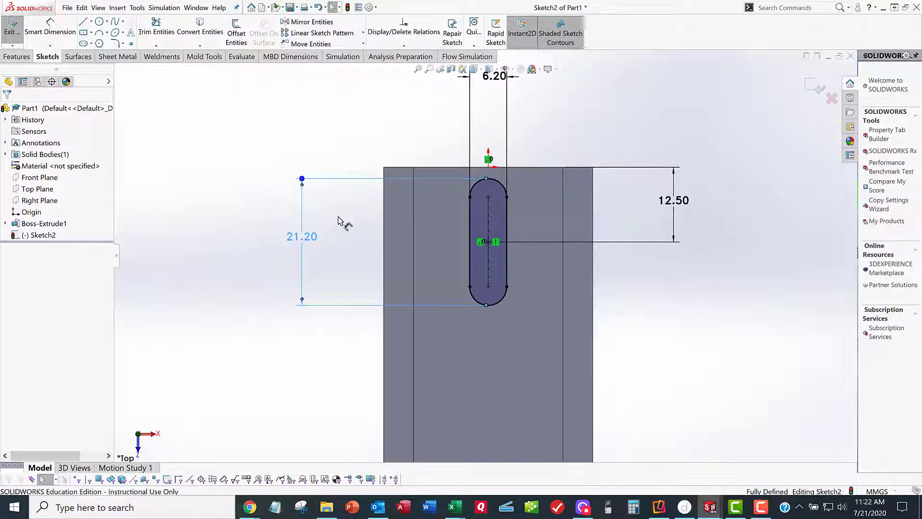
double_click(338, 221)
type("15")
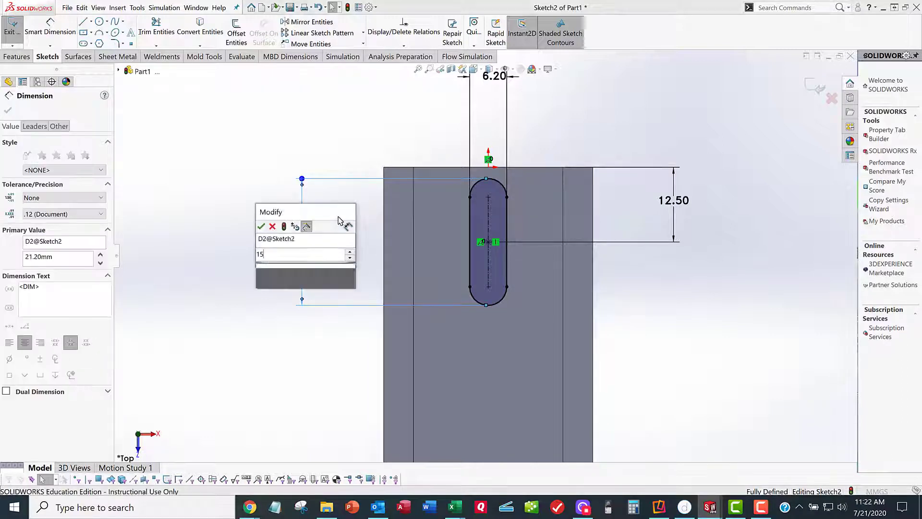
key("Return")
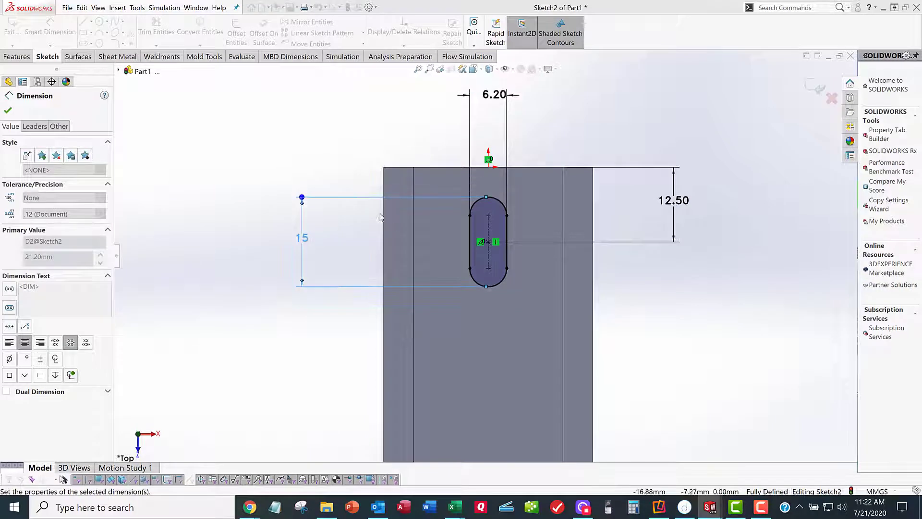
left_click(251, 222)
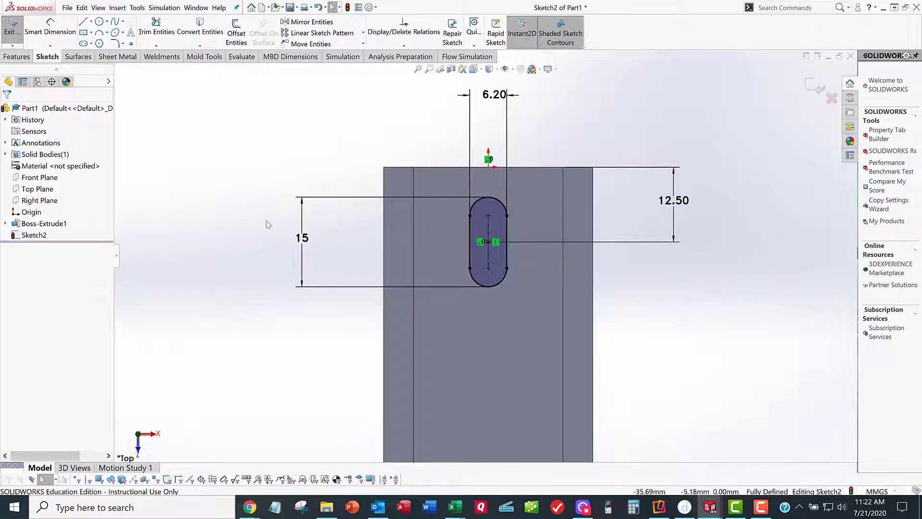
left_click(12, 26)
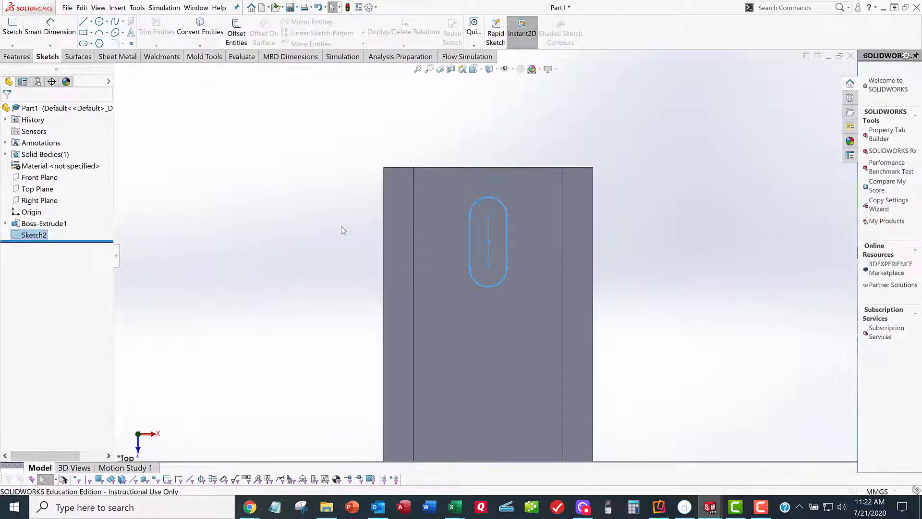
- Cut the slot sketch through the rail floor with an Extruded Cut set to Through All
key("space")
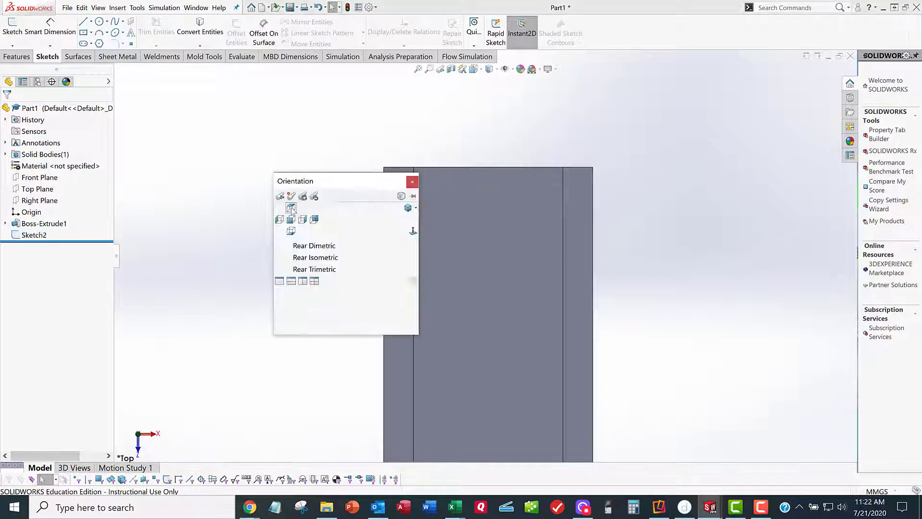
left_click(408, 206)
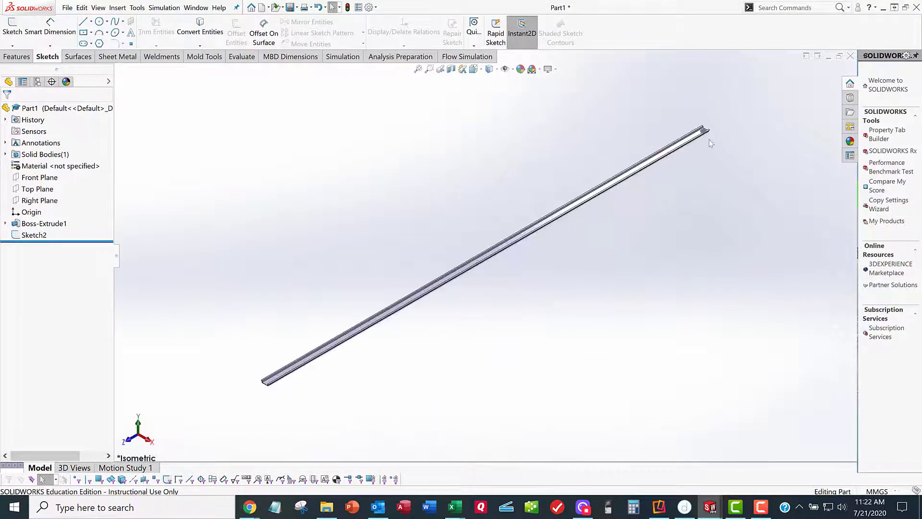
scroll(688, 153, "down", 10)
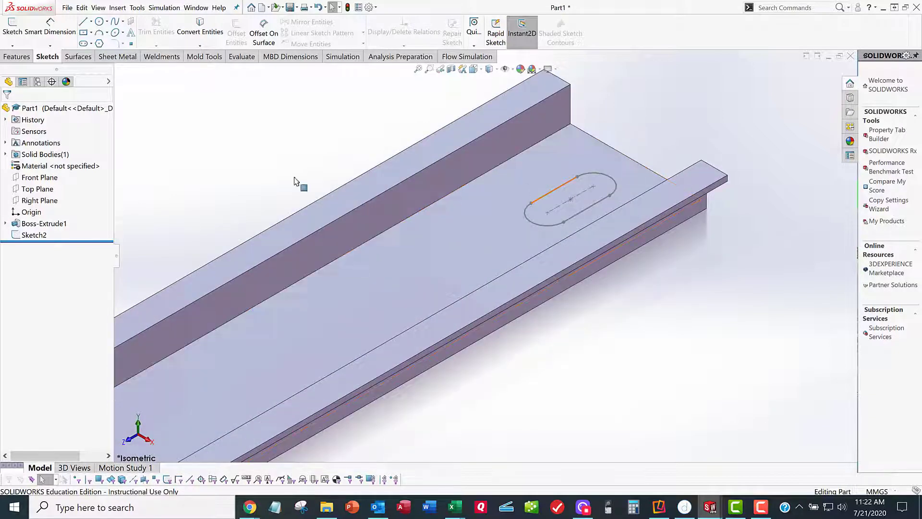
left_click(34, 235)
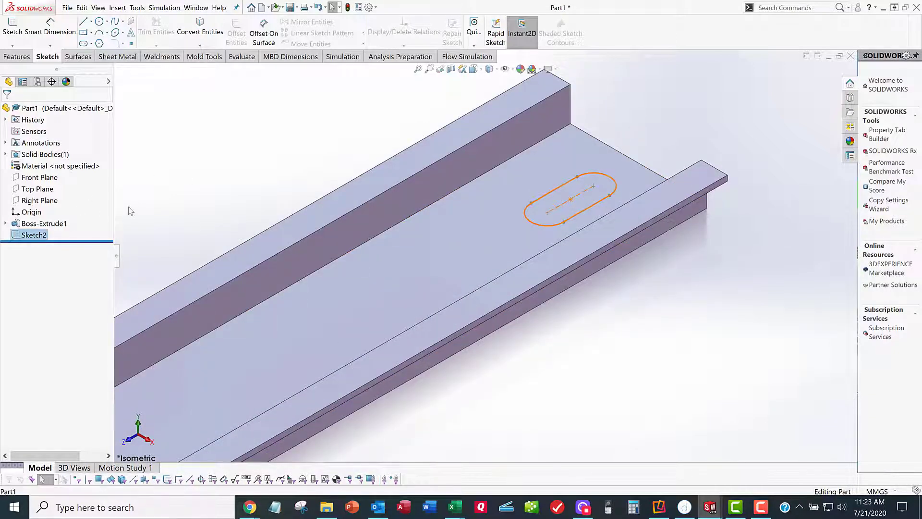
left_click(17, 56)
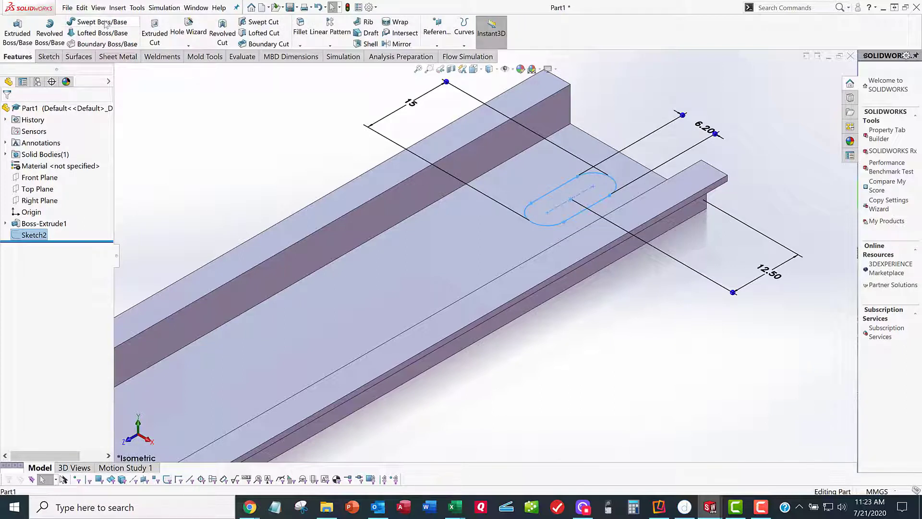
left_click(155, 32)
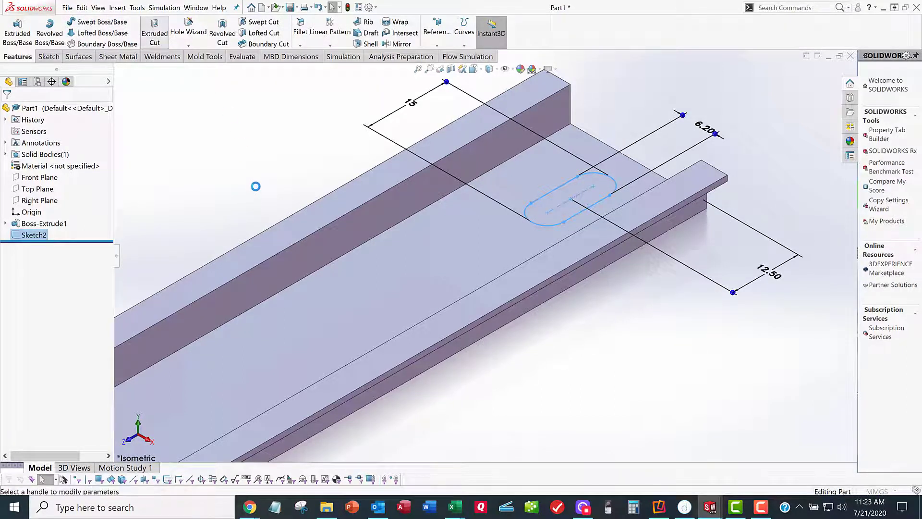
left_click(54, 166)
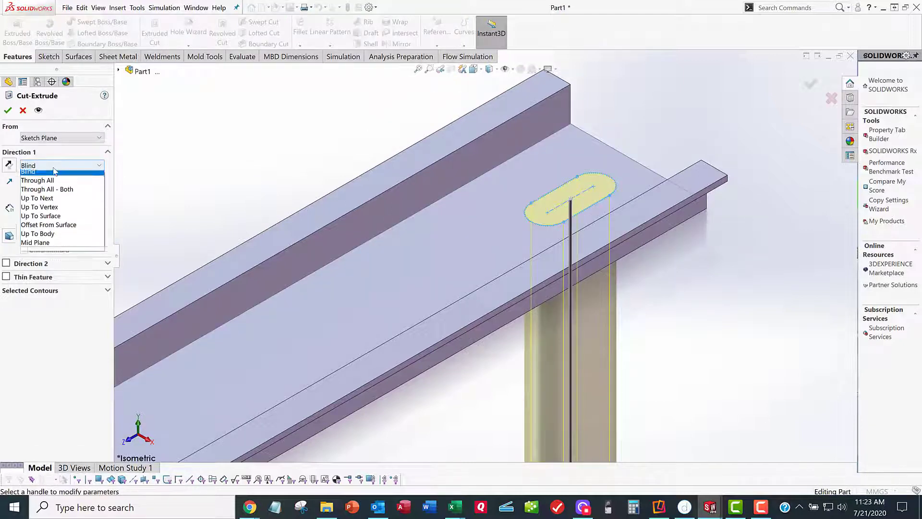
left_click(43, 174)
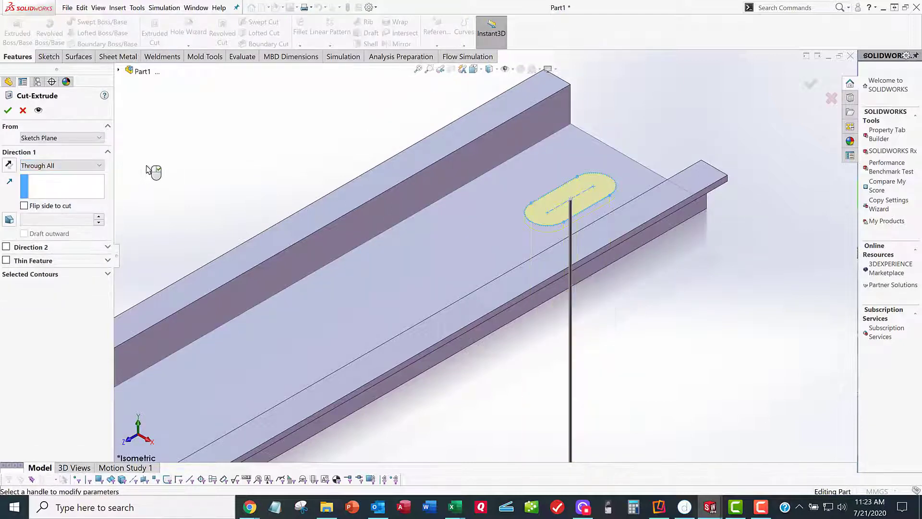
left_click(7, 110)
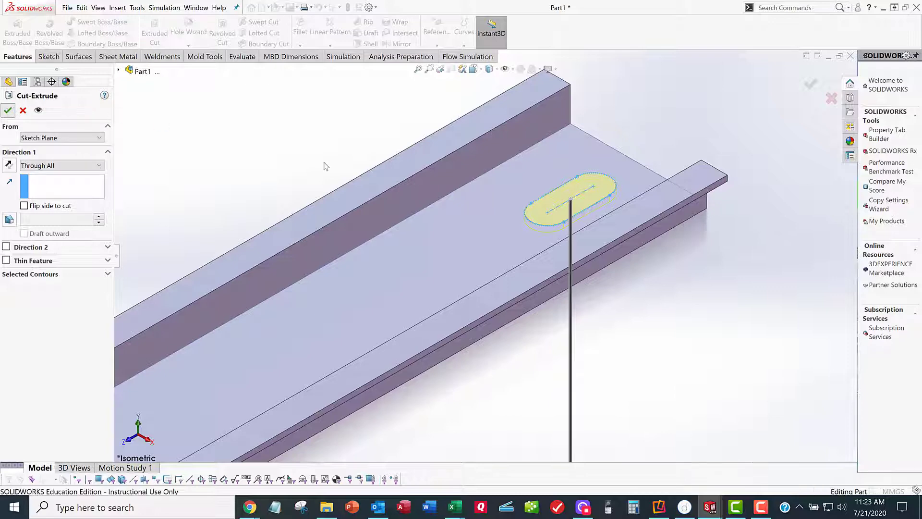
- Examine the slot cut in the rail floor and the sketches behind the rail extrusion and the cut
scroll(502, 232, "up", 3)
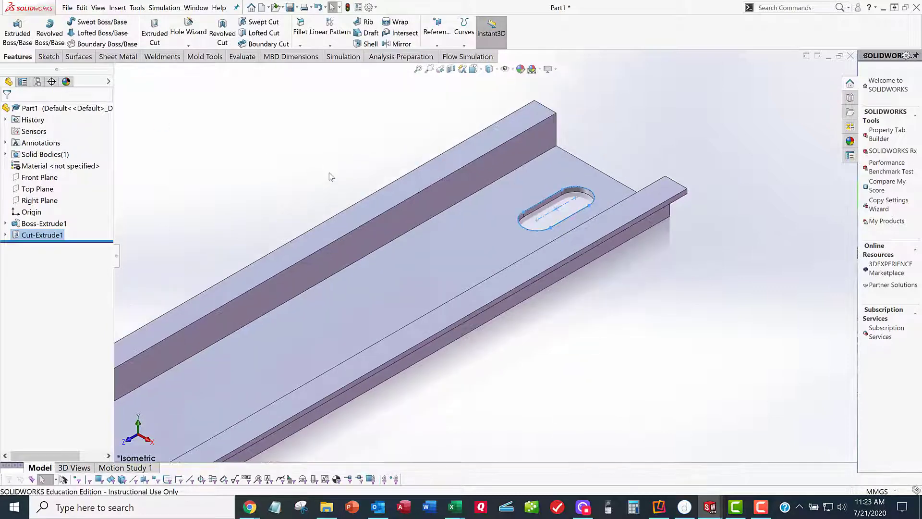
scroll(500, 243, "up", 1)
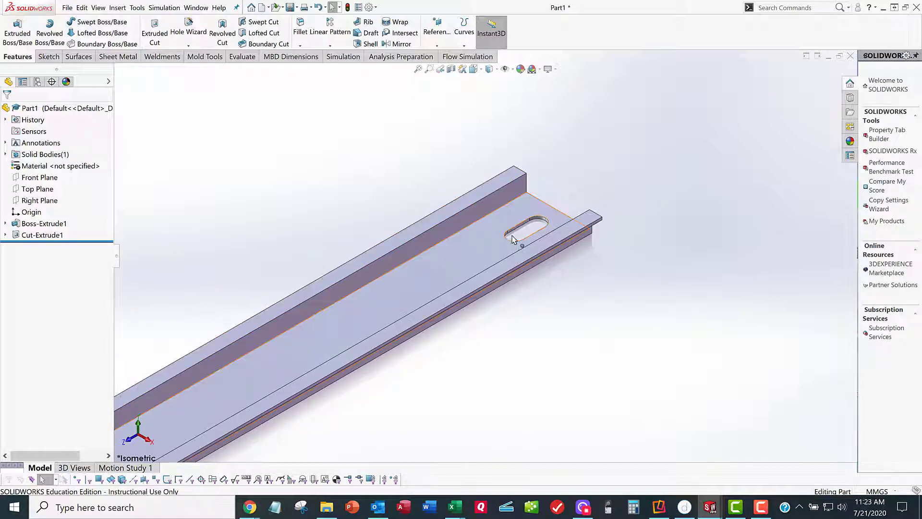
scroll(513, 244, "down", 3)
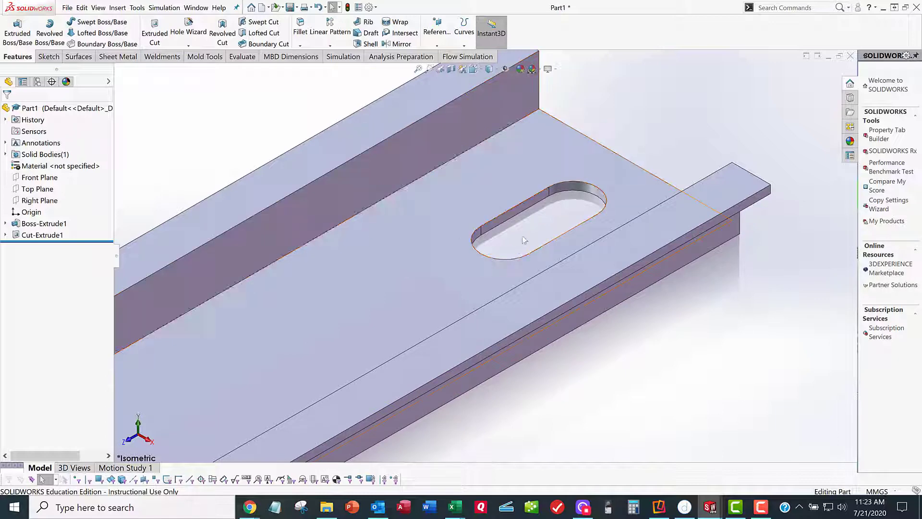
left_click(463, 228)
scroll(468, 235, "down", 3)
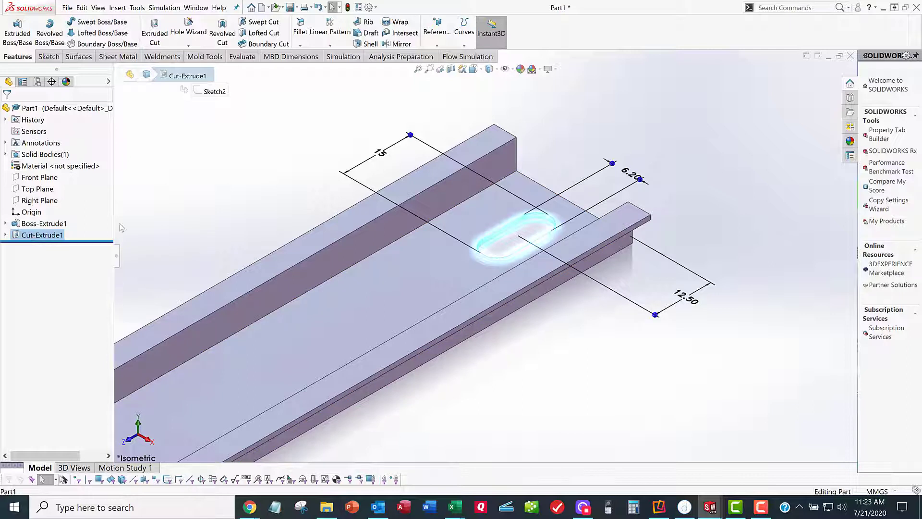
left_click(5, 235)
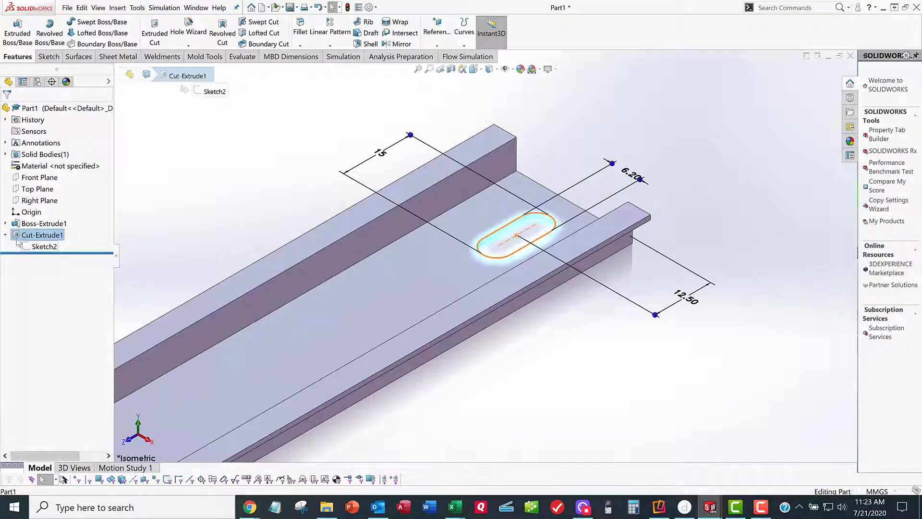
left_click(6, 223)
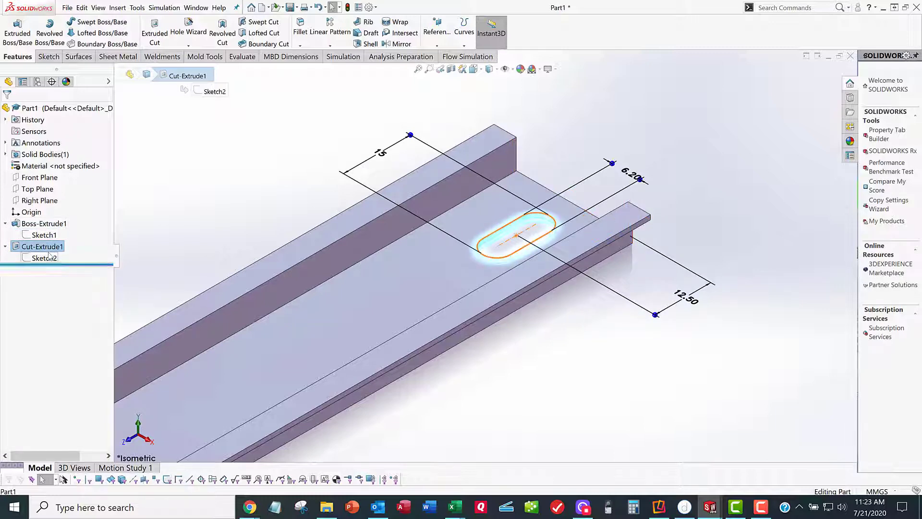
left_click(5, 224)
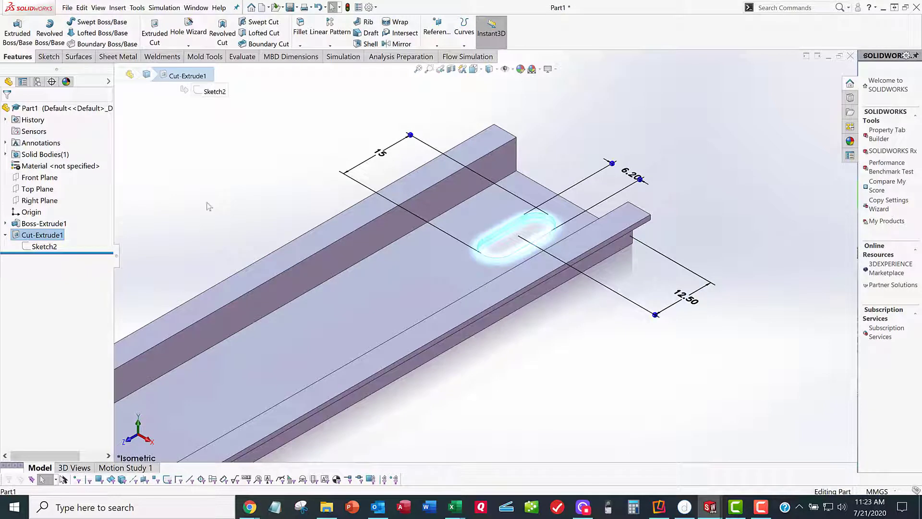
- Create a Linear Pattern of the slot cut with the Front Plane as direction reference, 25 mm spacing and 80 instances
left_click(78, 234)
double_click(34, 236)
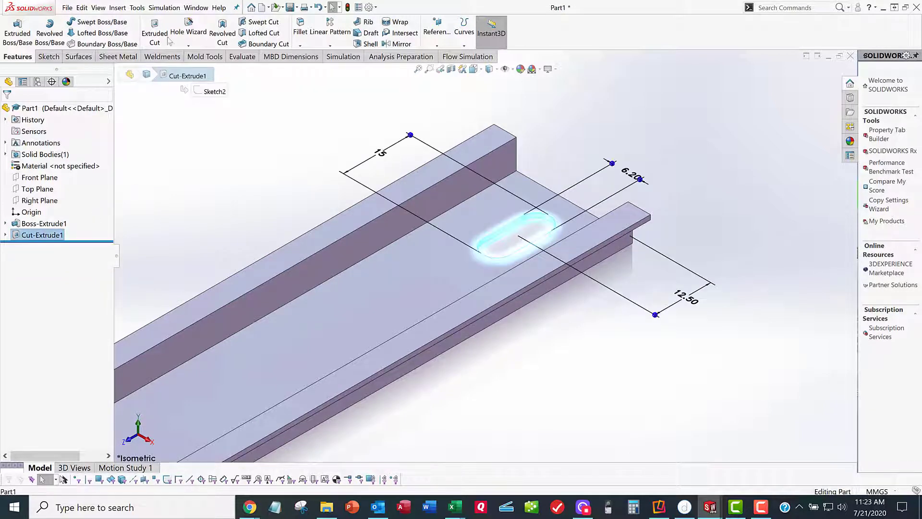
left_click(335, 48)
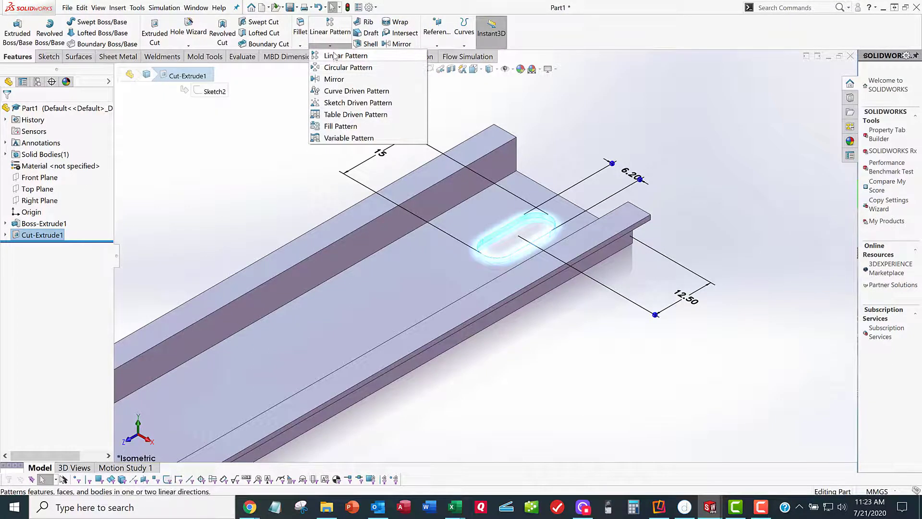
left_click(335, 57)
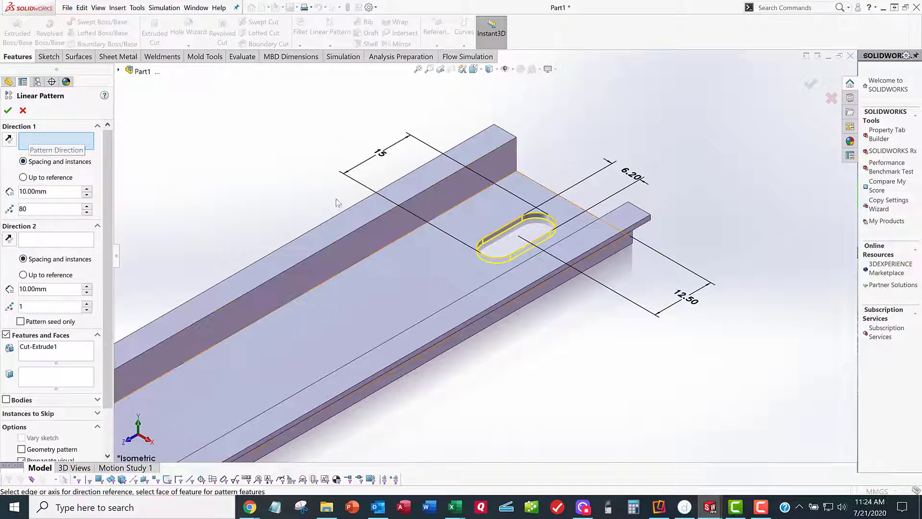
left_click(119, 71)
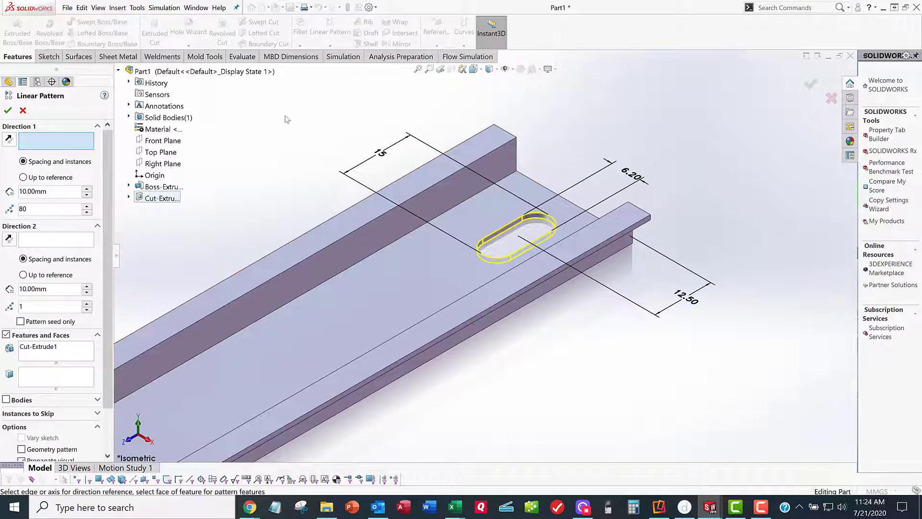
left_click(169, 140)
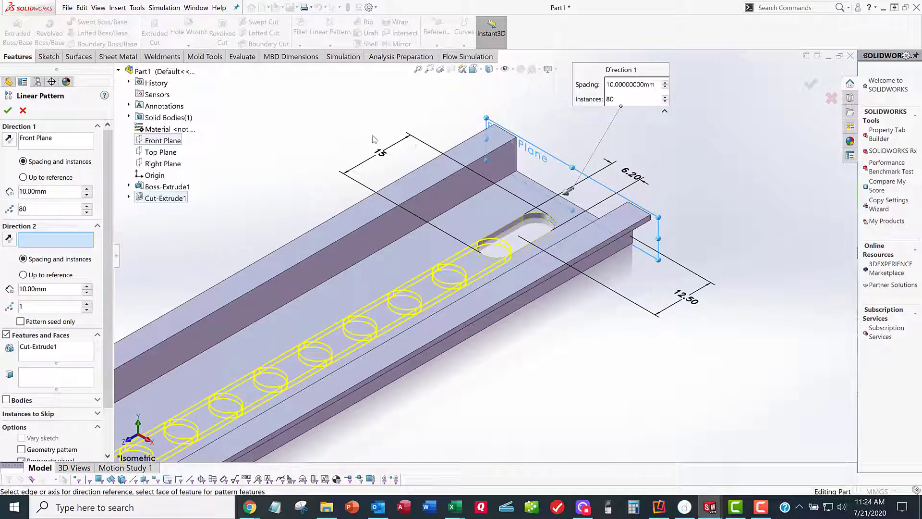
double_click(22, 192)
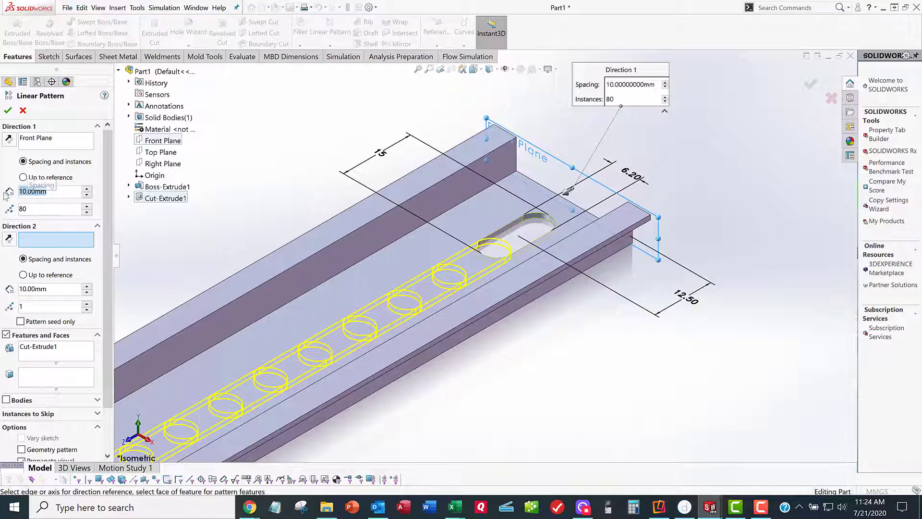
type("25")
key("Return")
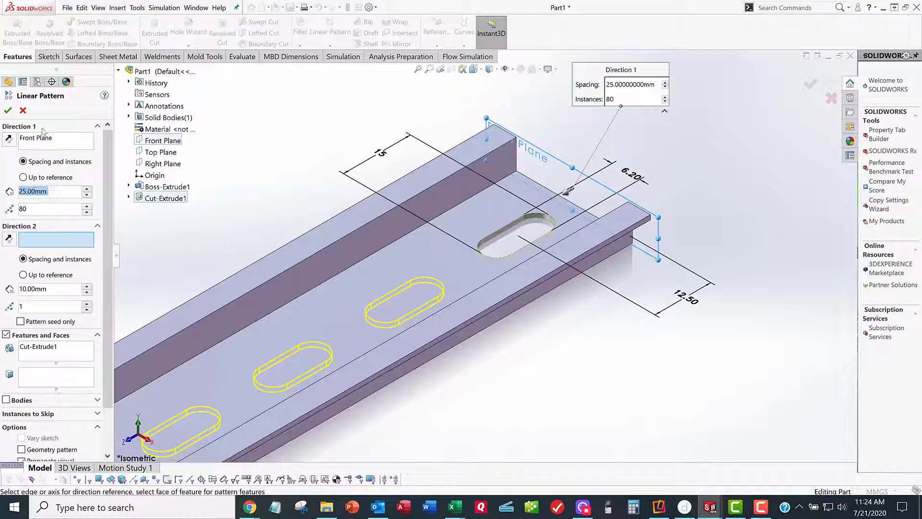
left_click(8, 111)
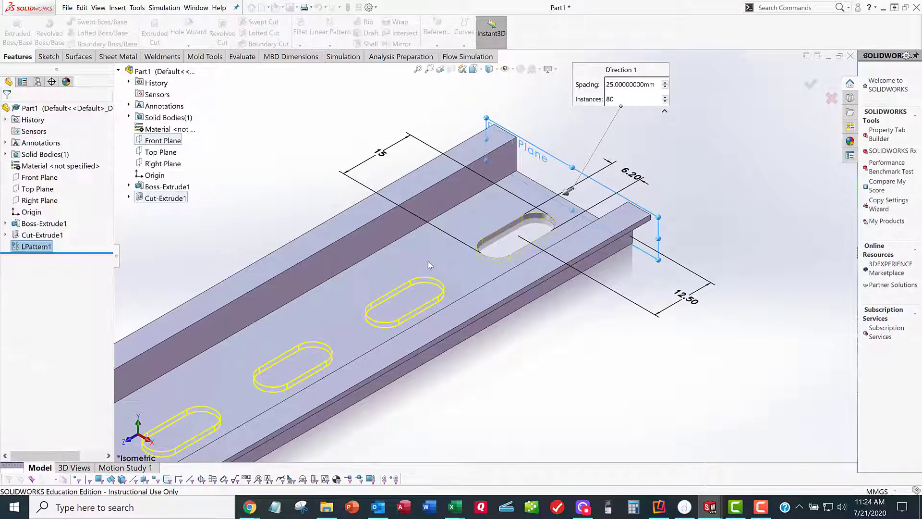
left_click(427, 261)
scroll(345, 267, "up", 6)
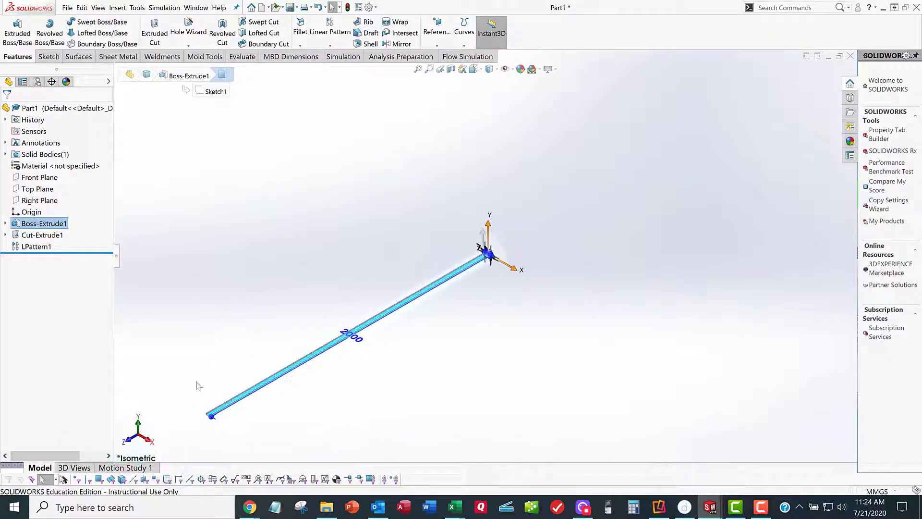
- Start a Fillet and select the two inside-corner edges of the rail's far side wall, at the floor and under the flange
scroll(230, 425, "down", 5)
scroll(308, 350, "down", 2)
scroll(362, 258, "down", 5)
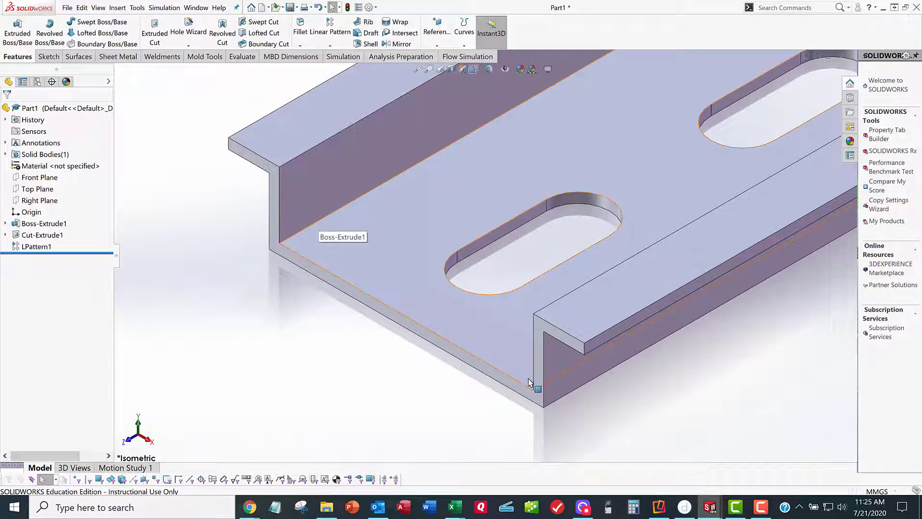
scroll(322, 253, "down", 3)
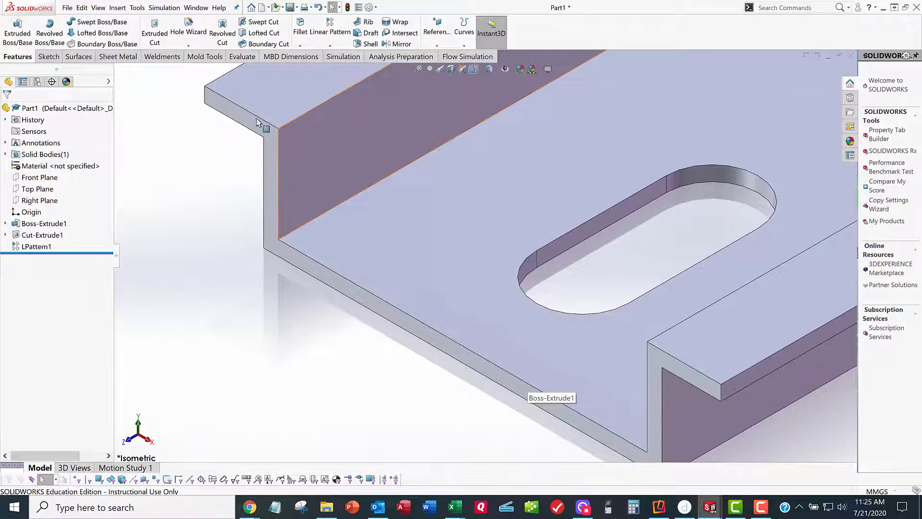
left_click(302, 32)
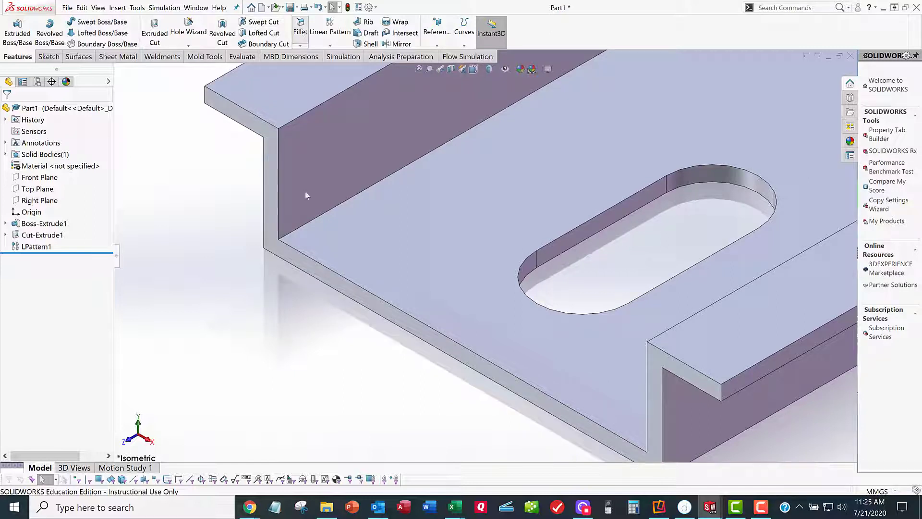
left_click(303, 225)
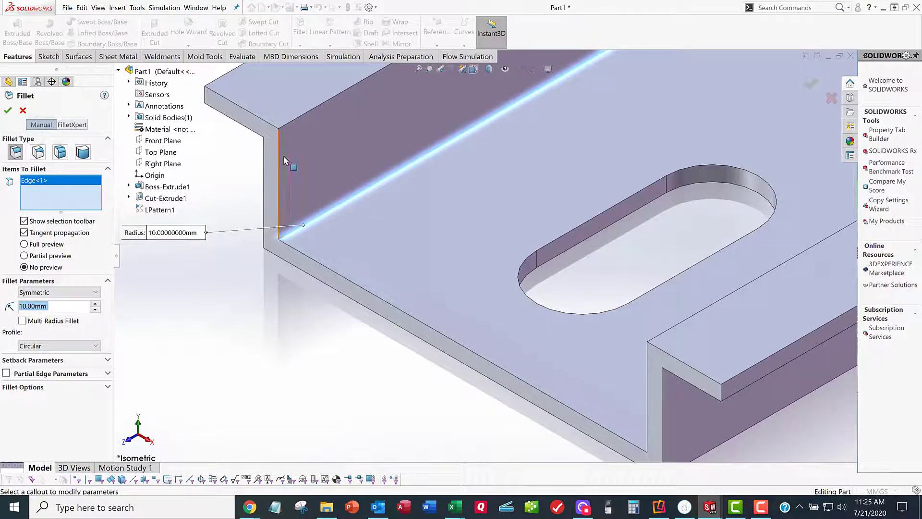
scroll(288, 161, "down", 3)
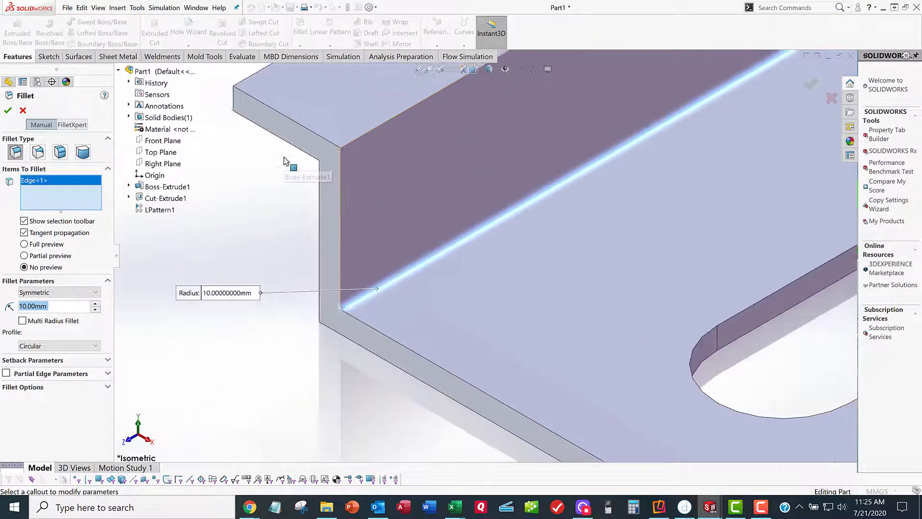
left_click(330, 159)
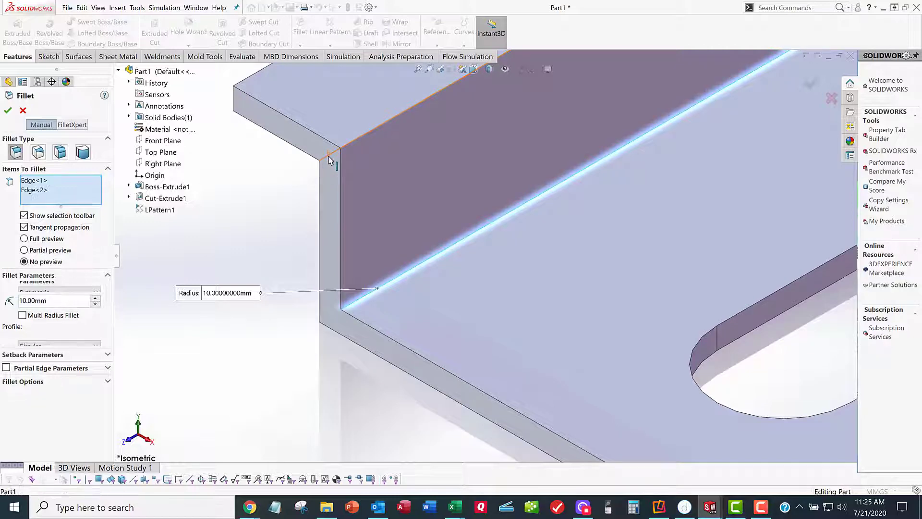
- Add the near side wall's two matching inside-corner edges to the fillet, set the radius to 1 mm and apply it
scroll(370, 218, "up", 5)
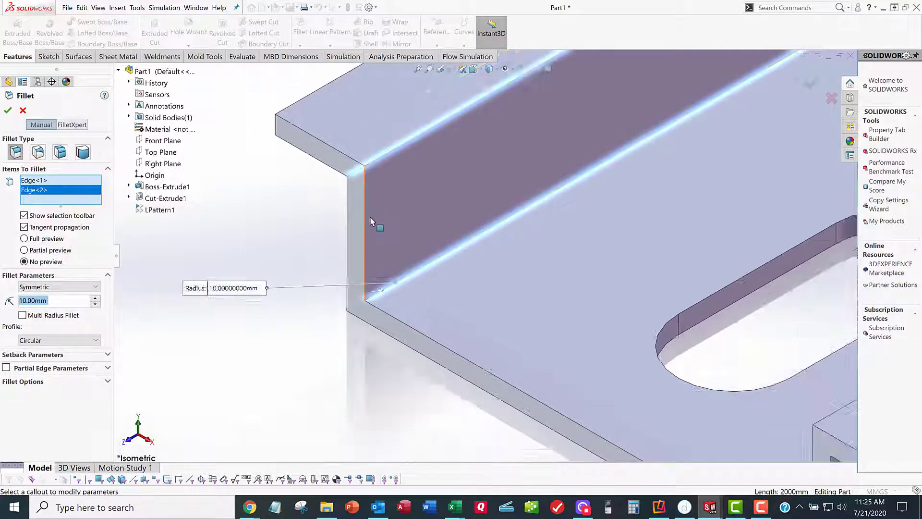
scroll(599, 392, "down", 2)
scroll(520, 290, "down", 2)
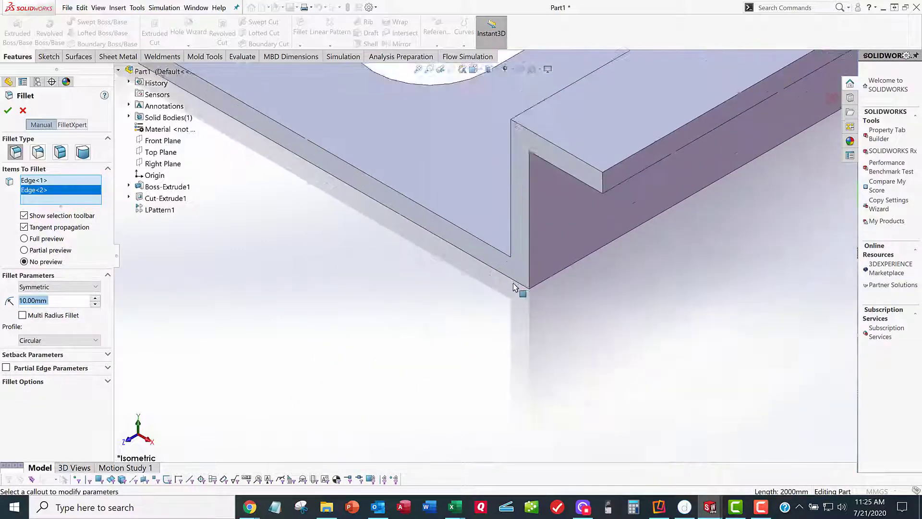
scroll(504, 273, "up", 1)
middle_click_drag(488, 259, 511, 249)
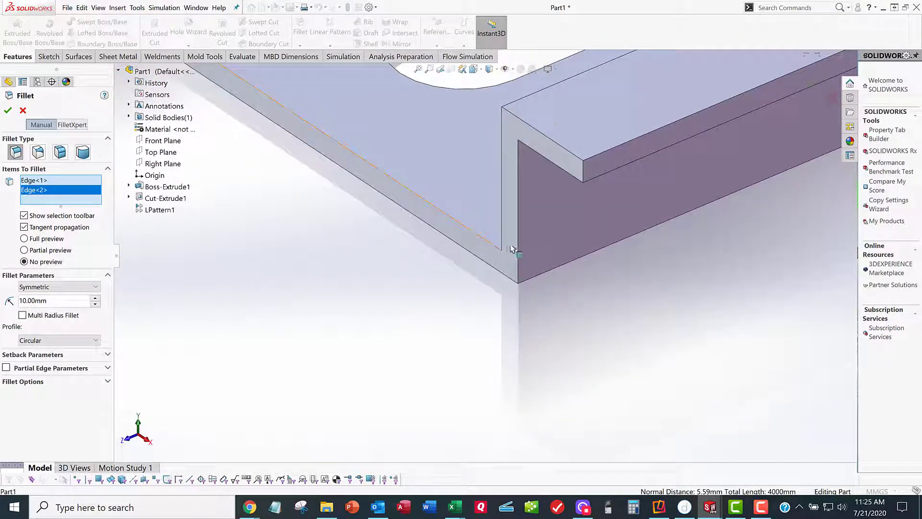
left_click(539, 242)
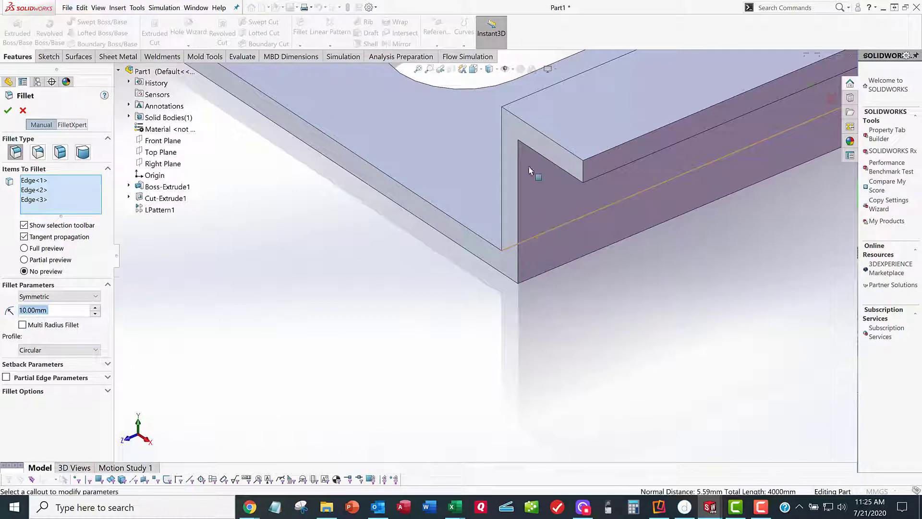
left_click(520, 153)
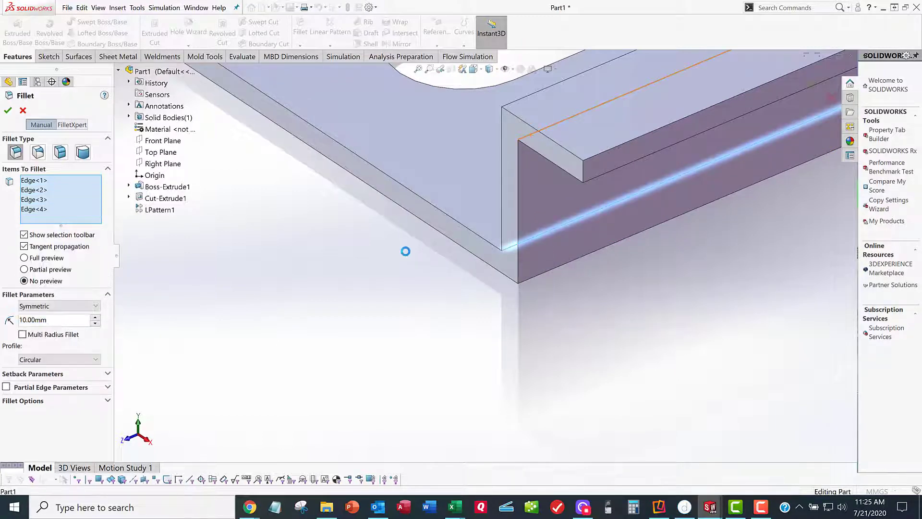
type("1")
key("Return")
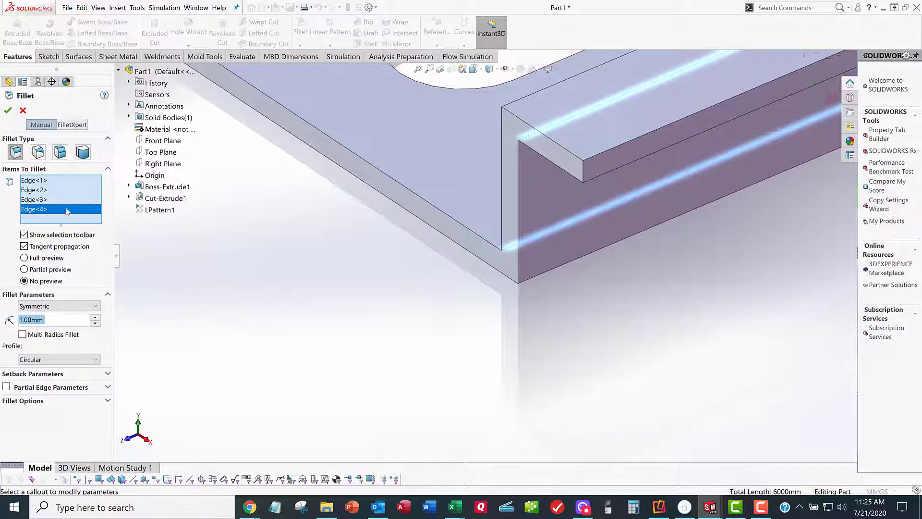
left_click(8, 112)
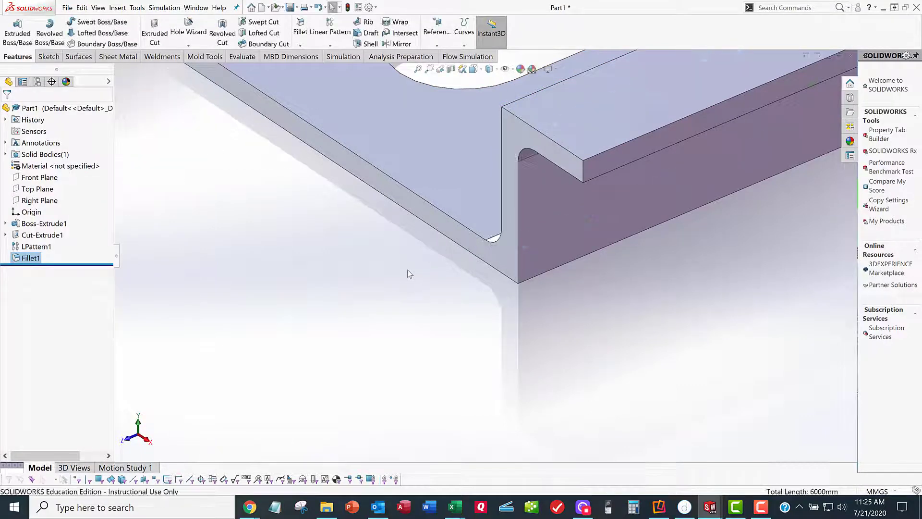
- Inspect the filleted corners at the rail's end and view the whole slotted rail
scroll(407, 270, "up", 5)
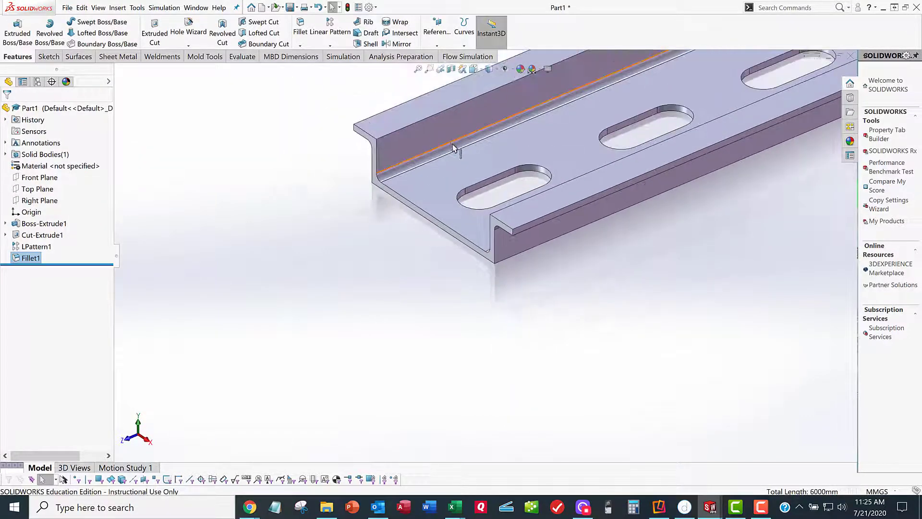
scroll(452, 146, "down", 3)
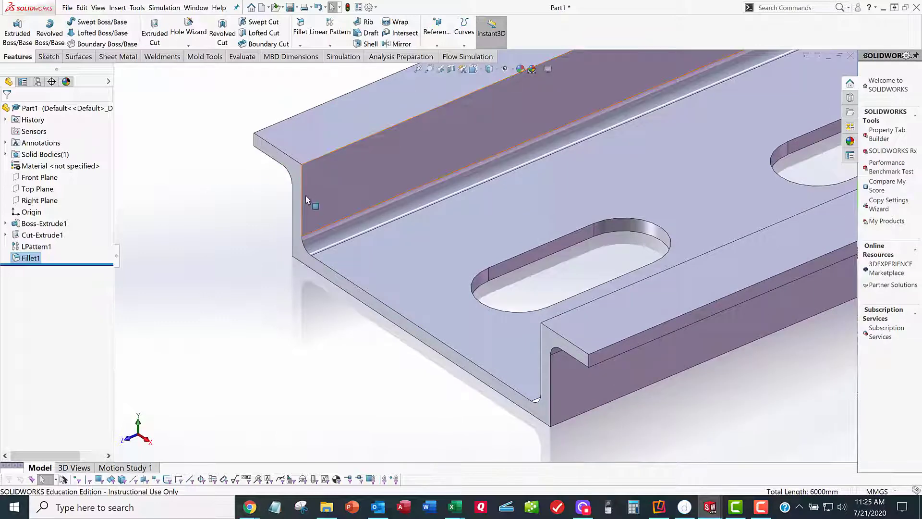
scroll(480, 258, "up", 3)
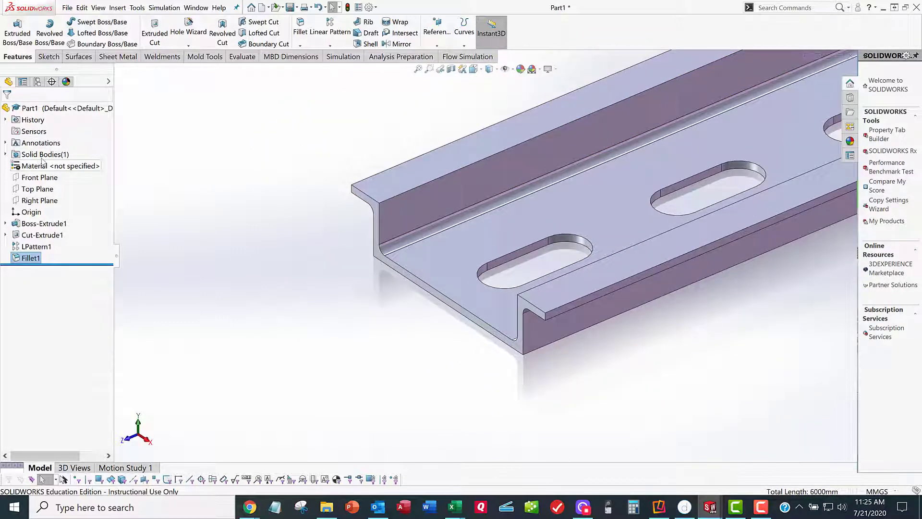
scroll(195, 173, "up", 8)
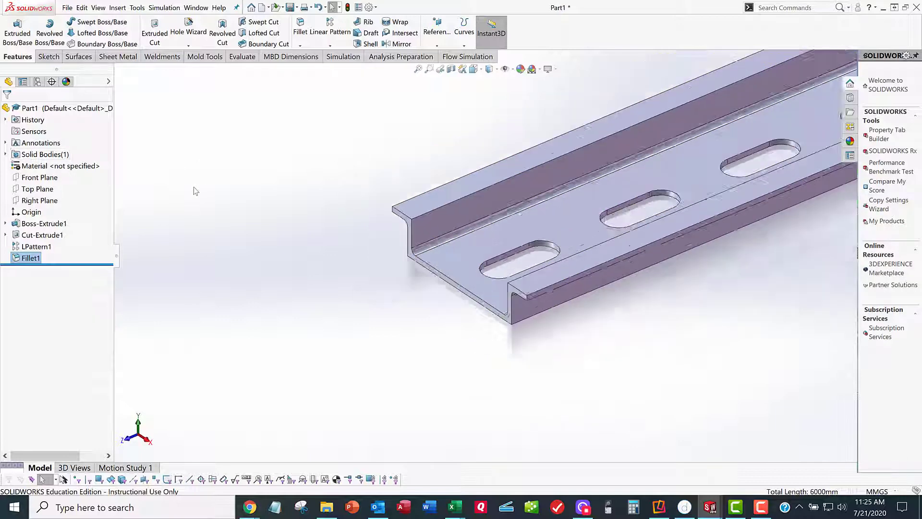
scroll(483, 171, "up", 4)
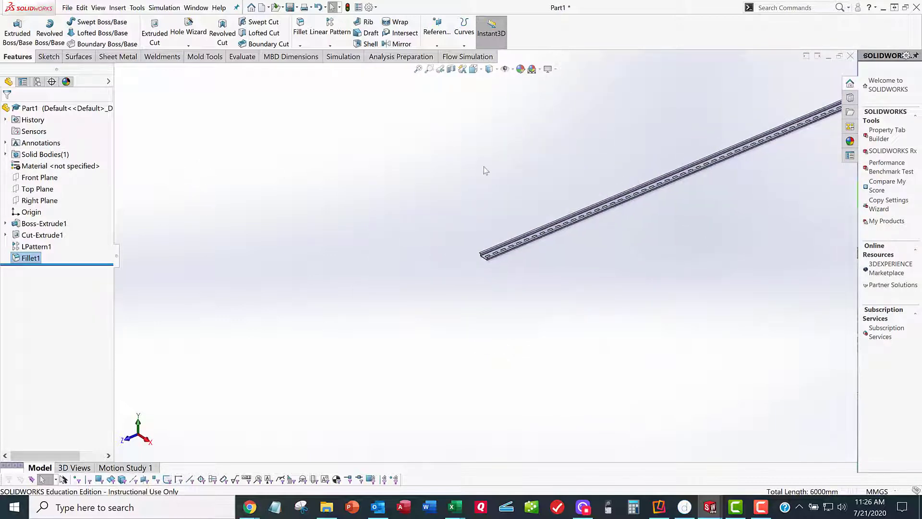
key("f")
scroll(637, 166, "down", 3)
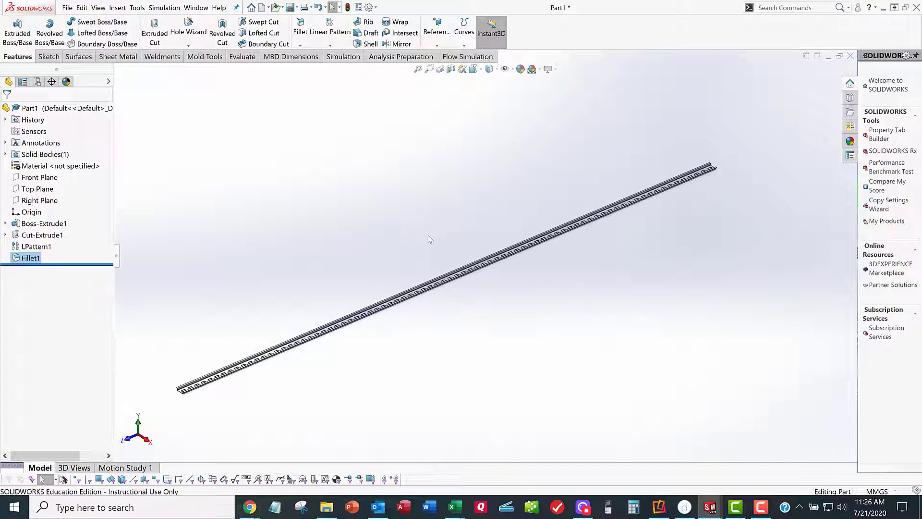